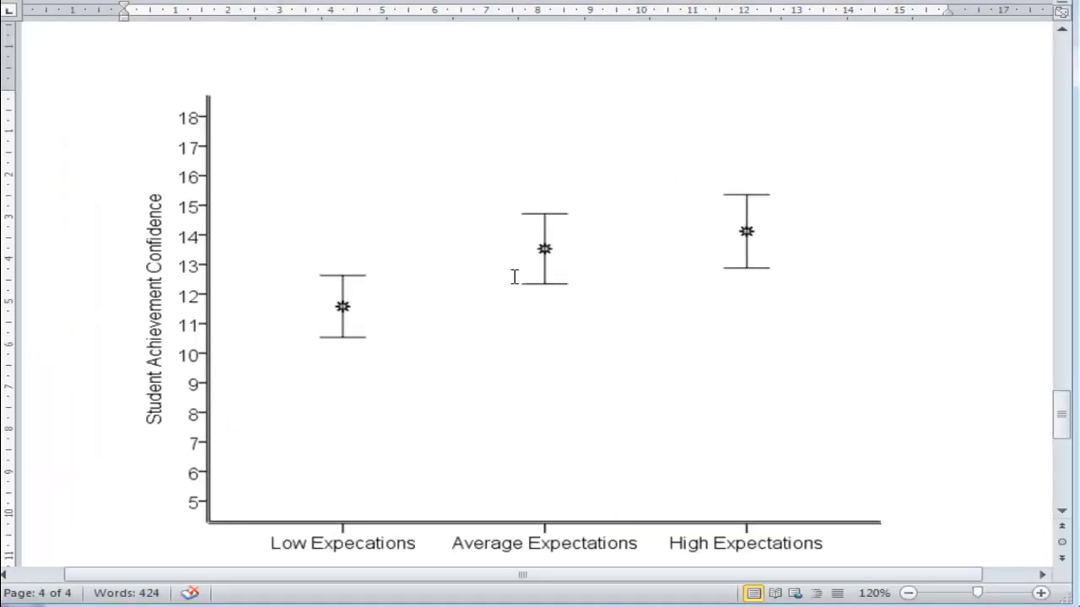
Scroll up from the Figure 1 chart to the Results heading and opening paragraph on page 1
{"action": "left_click", "coordinate": [448, 258]}
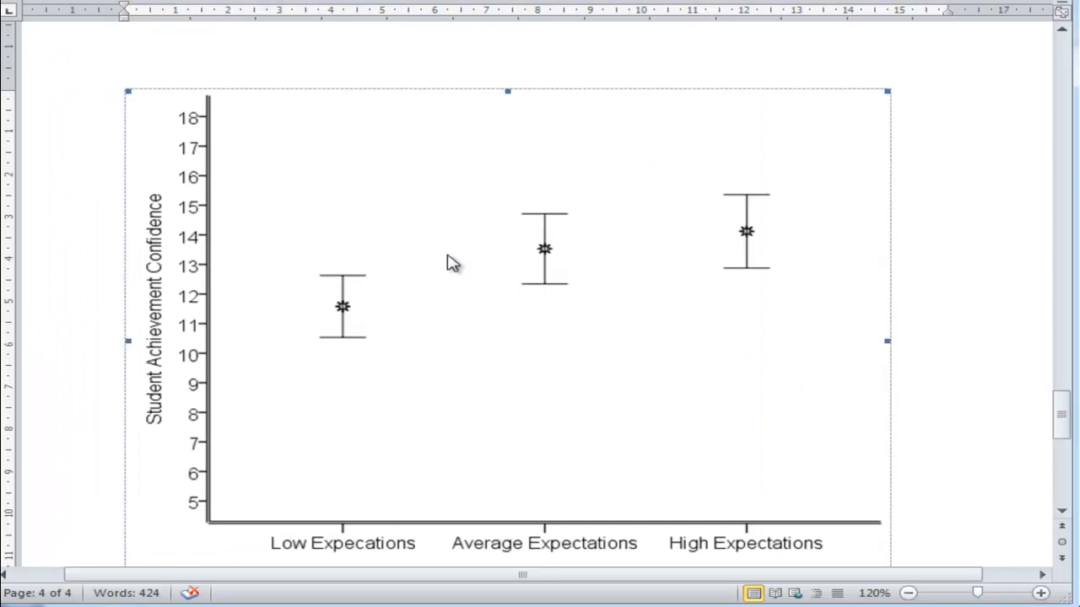
{"action": "scroll", "coordinate": [450, 263], "scroll_direction": "down", "scroll_amount": 3}
{"action": "scroll", "coordinate": [453, 268], "scroll_direction": "down", "scroll_amount": 3}
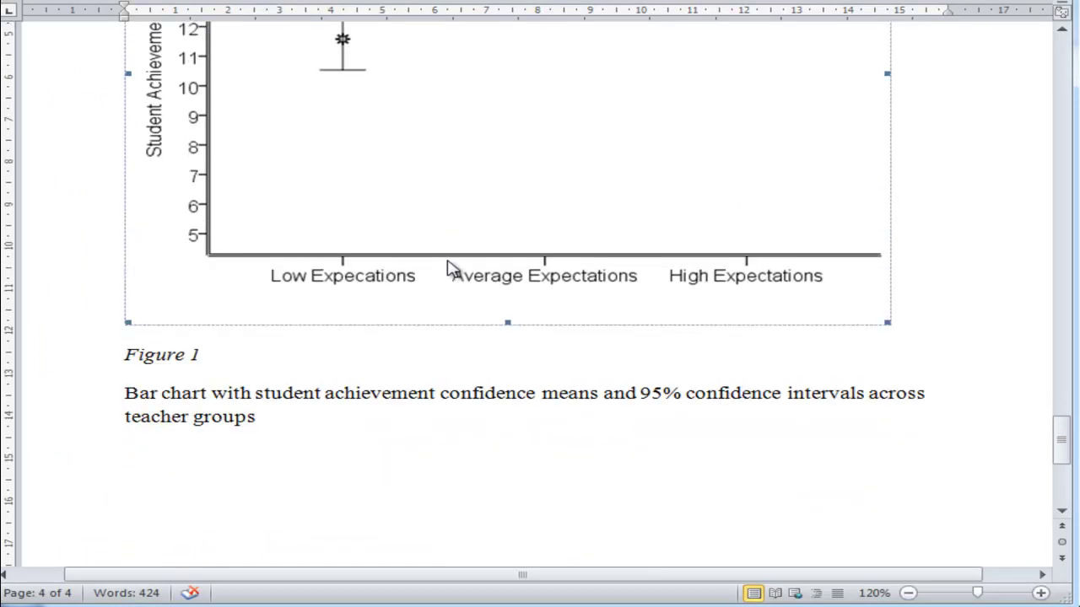
{"action": "scroll", "coordinate": [450, 267], "scroll_direction": "up", "scroll_amount": 10}
{"action": "scroll", "coordinate": [444, 273], "scroll_direction": "up", "scroll_amount": 20}
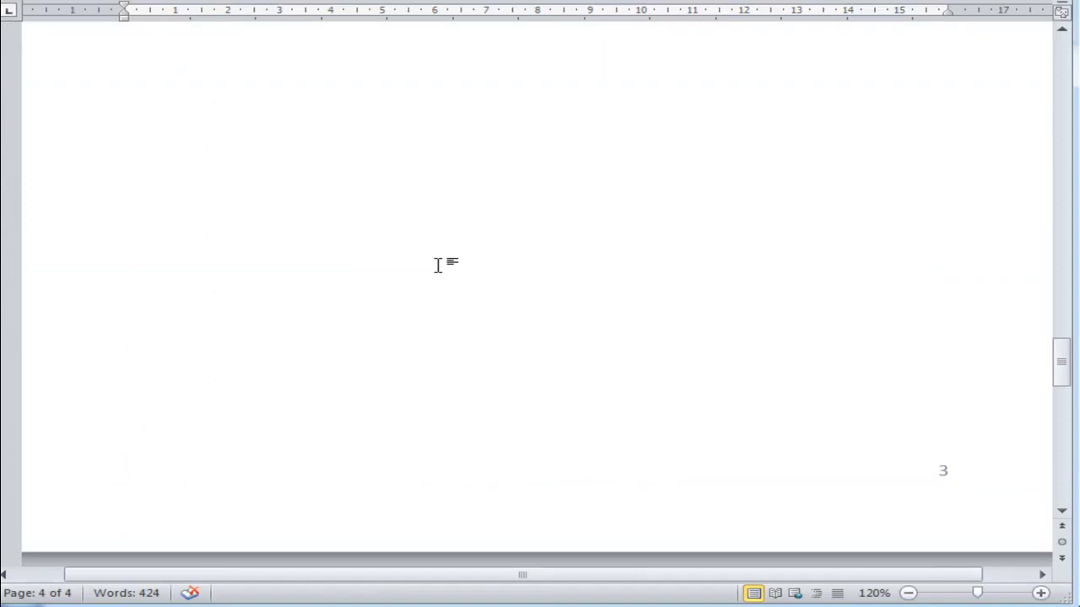
{"action": "scroll", "coordinate": [438, 265], "scroll_direction": "up", "scroll_amount": 15}
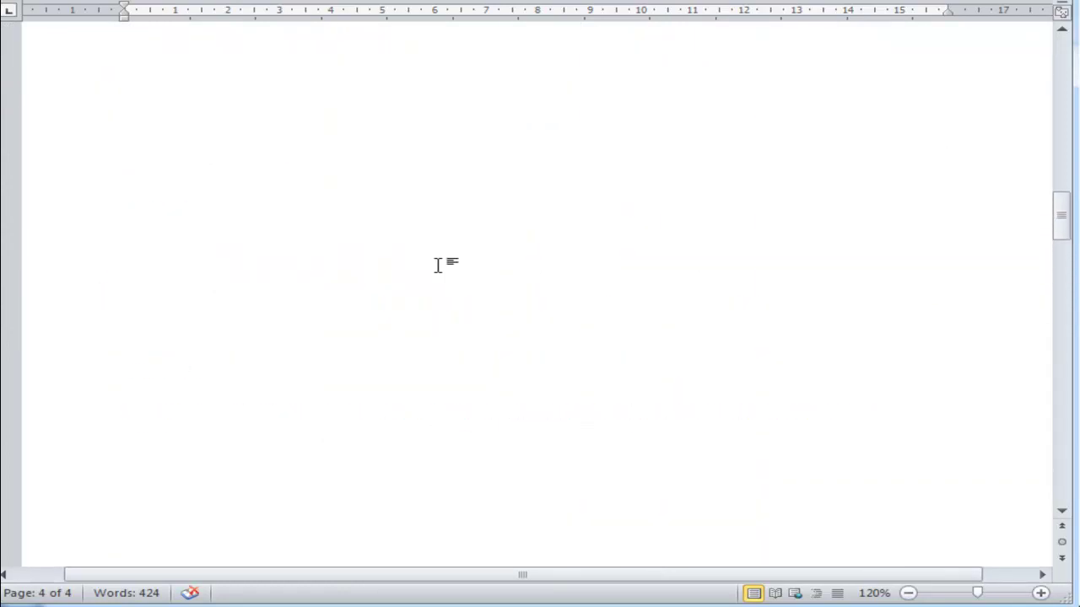
{"action": "scroll", "coordinate": [442, 270], "scroll_direction": "up", "scroll_amount": 12}
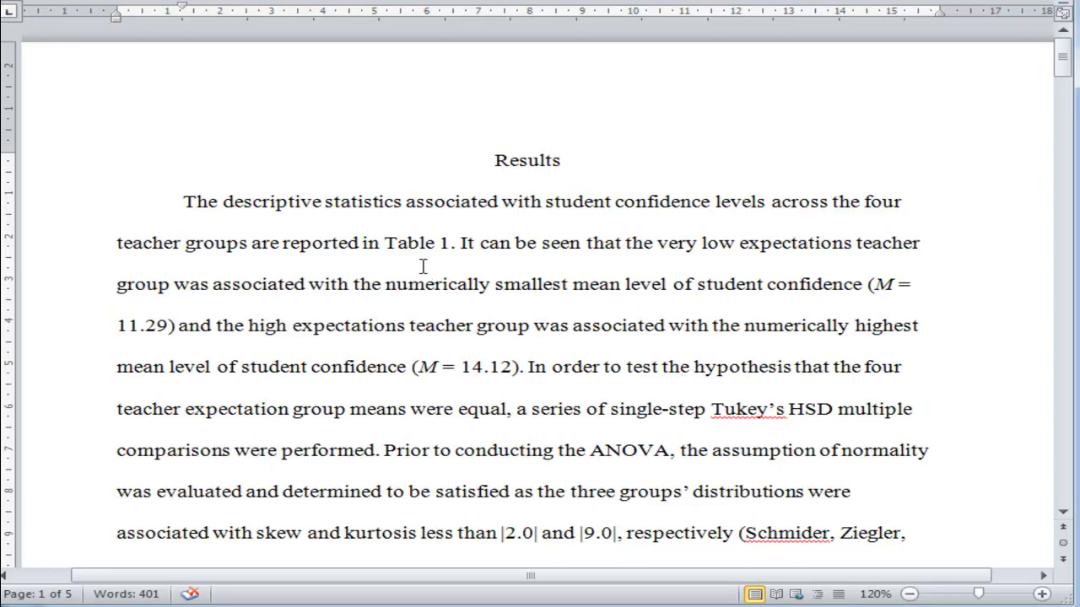
{"action": "scroll", "coordinate": [423, 267], "scroll_direction": "down", "scroll_amount": 5}
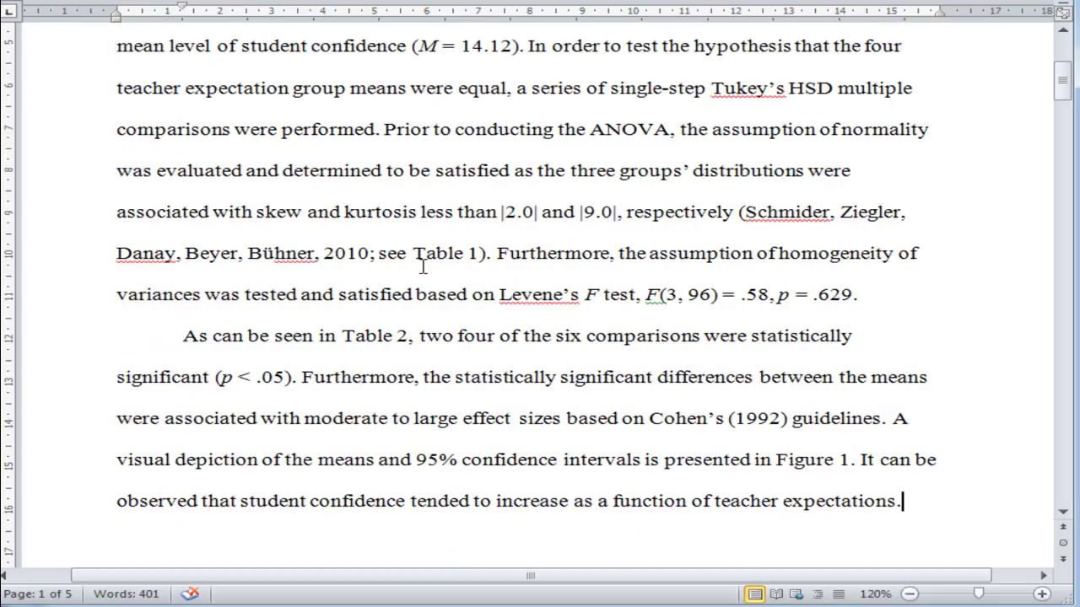
{"action": "scroll", "coordinate": [422, 266], "scroll_direction": "up", "scroll_amount": 5}
{"action": "scroll", "coordinate": [423, 266], "scroll_direction": "down", "scroll_amount": 1}
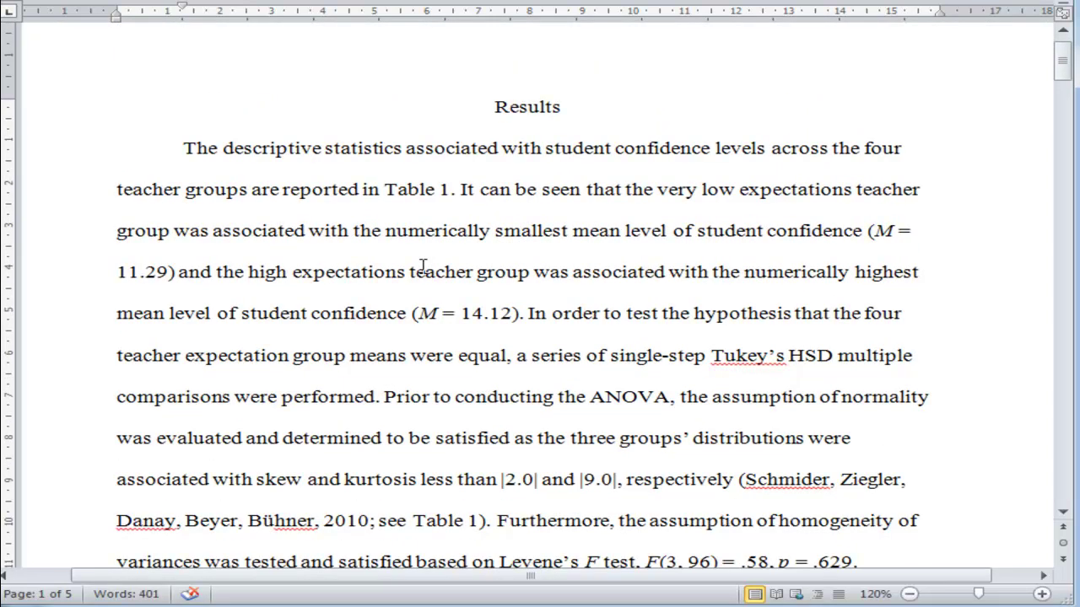
{"action": "scroll", "coordinate": [423, 266], "scroll_direction": "down", "scroll_amount": 1}
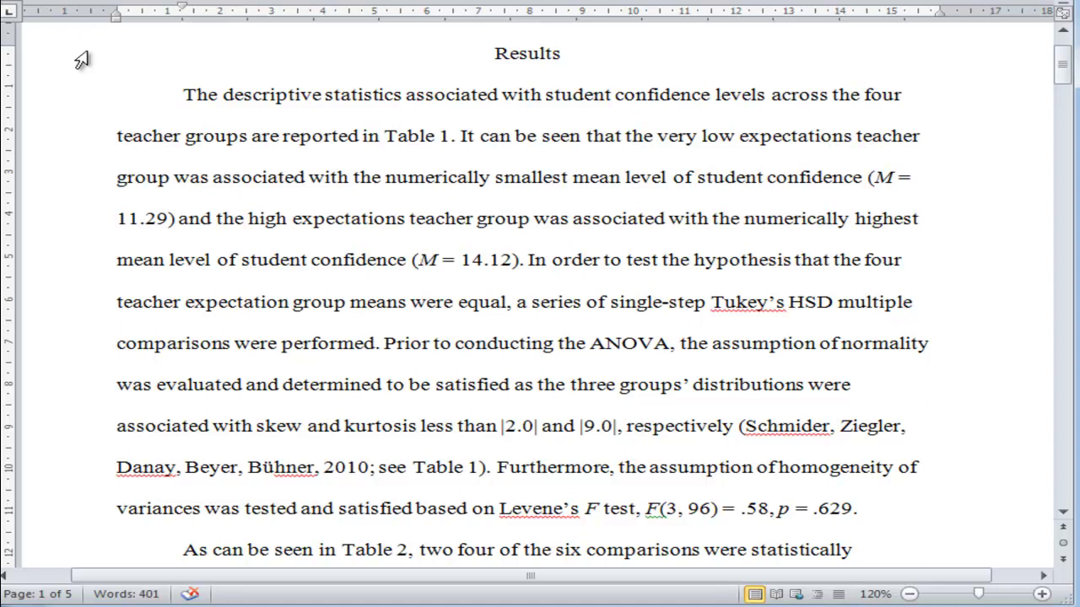
{"action": "left_click_drag", "start_coordinate": [184, 99], "coordinate": [466, 143]}
{"action": "left_click", "coordinate": [537, 152]}
{"action": "left_click_drag", "start_coordinate": [1061, 66], "coordinate": [1068, 244]}
{"action": "left_click_drag", "start_coordinate": [274, 291], "coordinate": [740, 281]}
{"action": "left_click", "coordinate": [840, 282]}
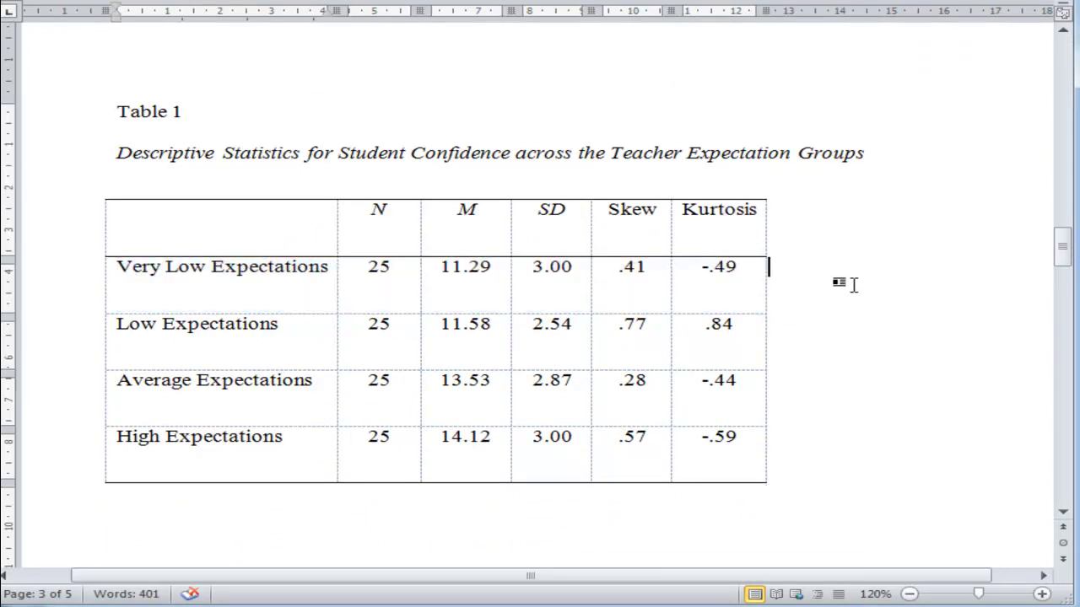
{"action": "left_click_drag", "start_coordinate": [1061, 244], "coordinate": [1046, 59]}
{"action": "scroll", "coordinate": [455, 247], "scroll_direction": "down", "scroll_amount": 2}
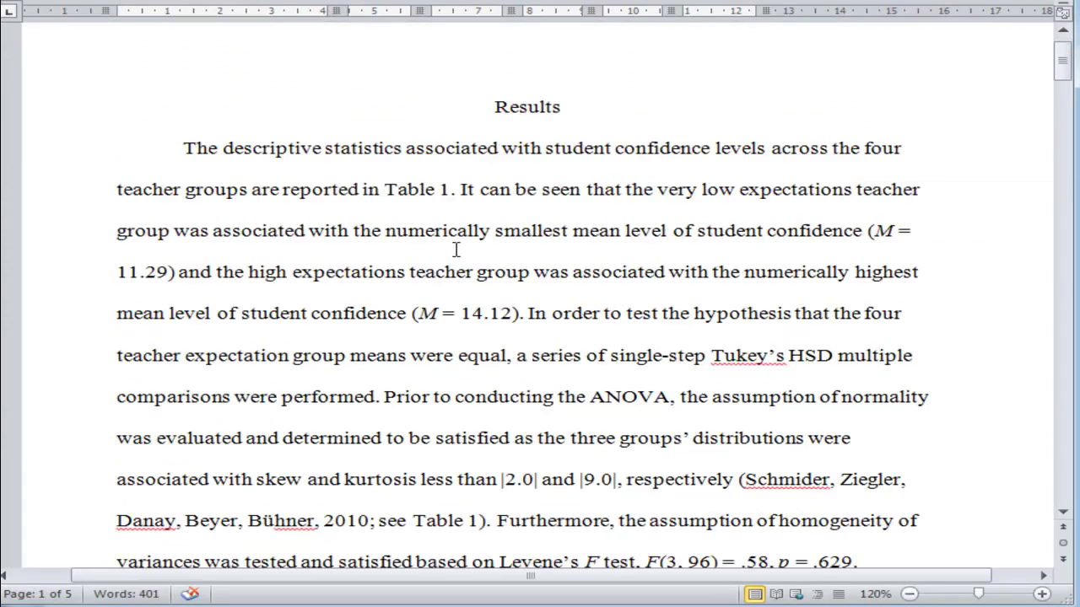
{"action": "left_click_drag", "start_coordinate": [687, 137], "coordinate": [859, 145]}
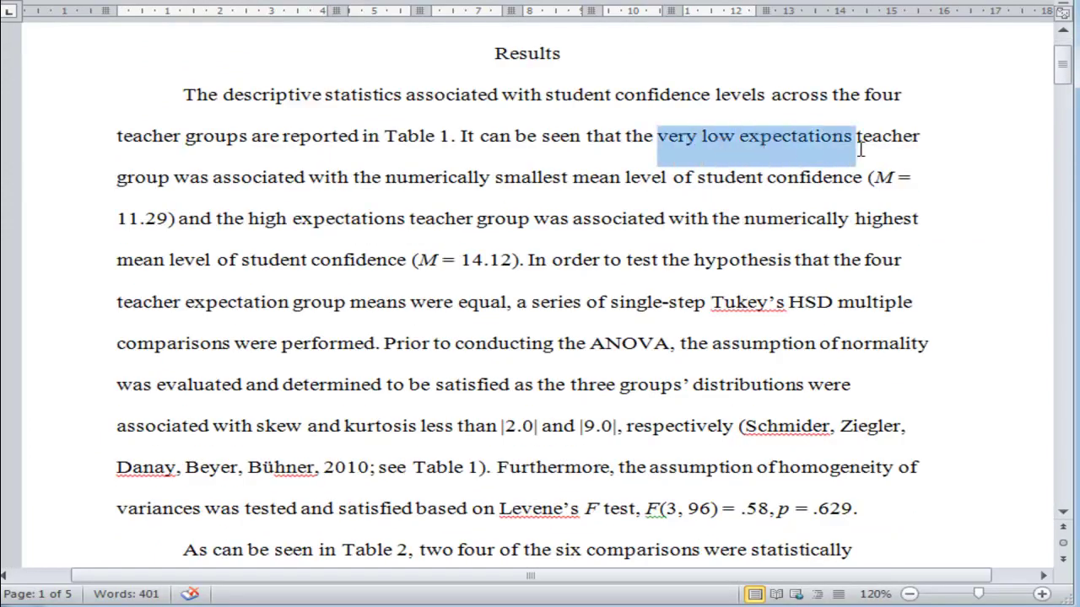
{"action": "left_click", "coordinate": [436, 177]}
{"action": "left_click_drag", "start_coordinate": [436, 178], "coordinate": [800, 196]}
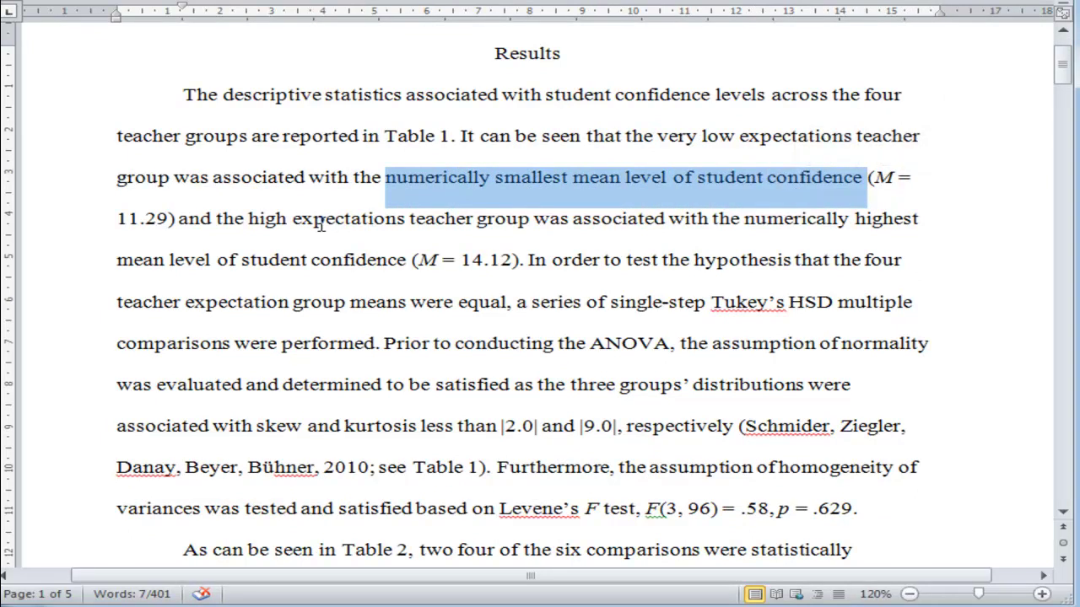
{"action": "left_click_drag", "start_coordinate": [319, 221], "coordinate": [665, 224]}
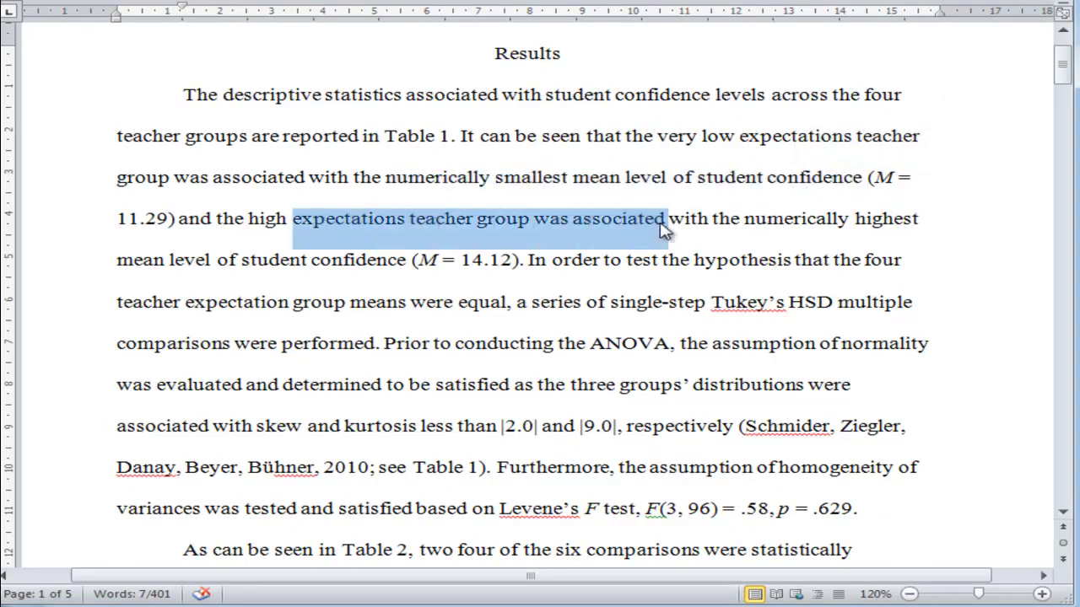
{"action": "left_click_drag", "start_coordinate": [766, 221], "coordinate": [838, 220]}
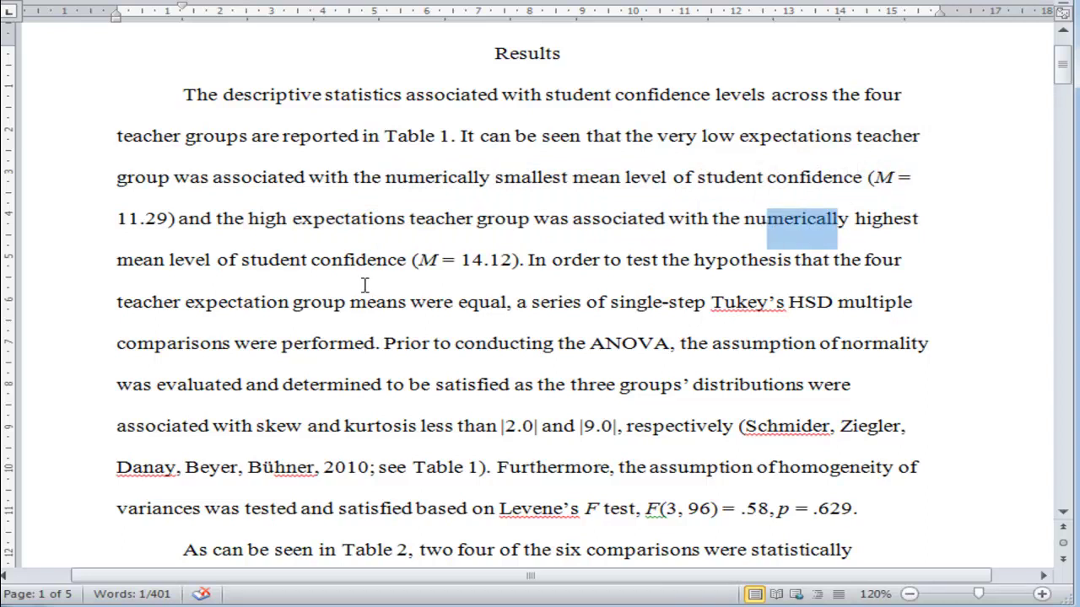
{"action": "left_click", "coordinate": [748, 231]}
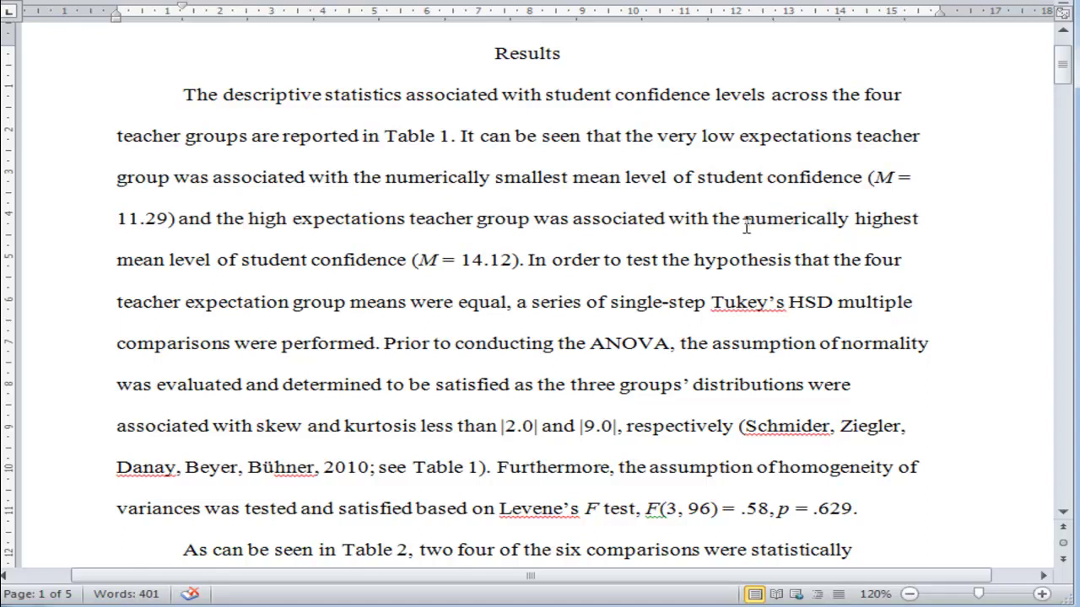
{"action": "scroll", "coordinate": [308, 229], "scroll_direction": "down", "scroll_amount": 2}
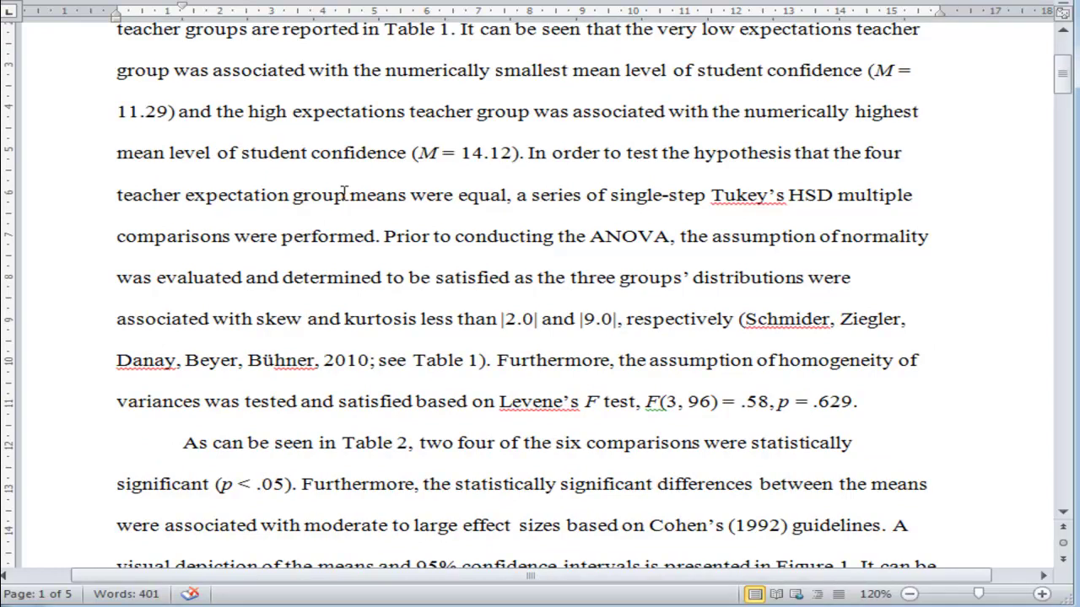
{"action": "left_click_drag", "start_coordinate": [582, 162], "coordinate": [773, 169]}
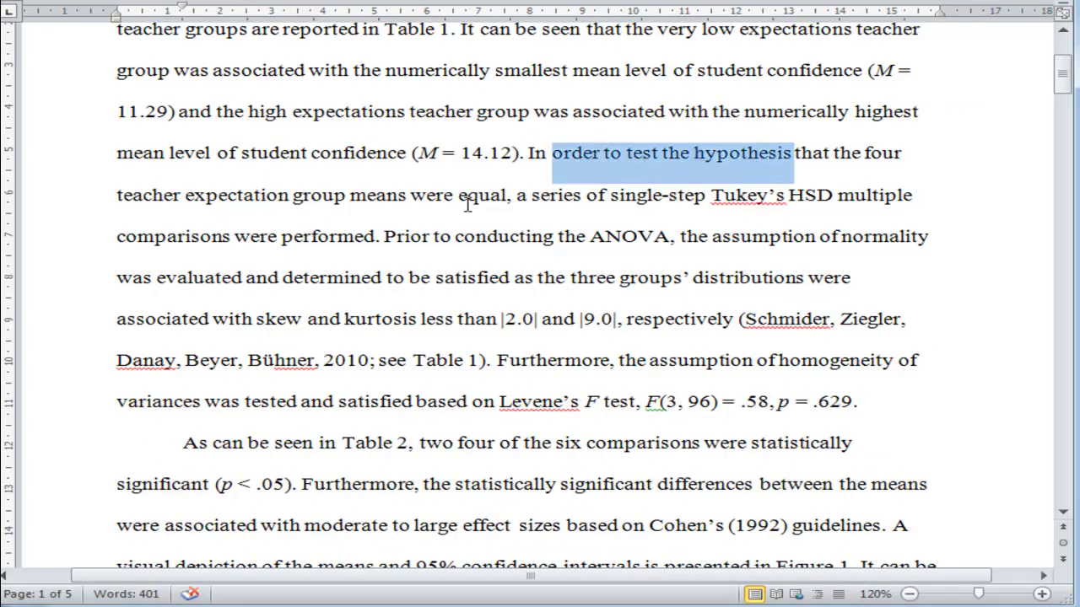
{"action": "left_click_drag", "start_coordinate": [170, 205], "coordinate": [702, 208]}
{"action": "left_click", "coordinate": [535, 203]}
{"action": "left_click", "coordinate": [565, 215]}
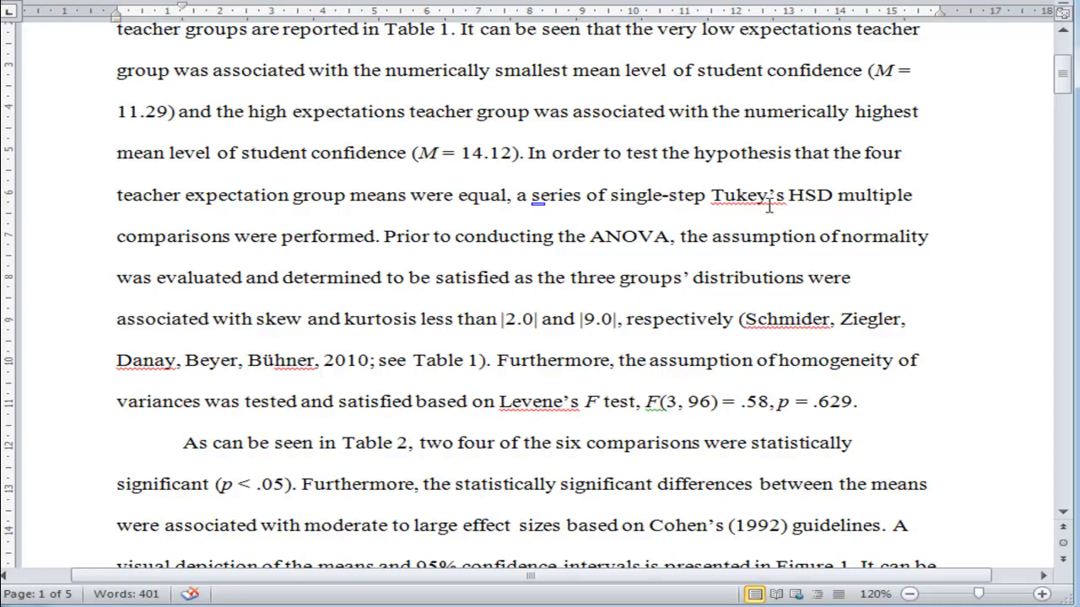
{"action": "left_click_drag", "start_coordinate": [797, 204], "coordinate": [913, 204]}
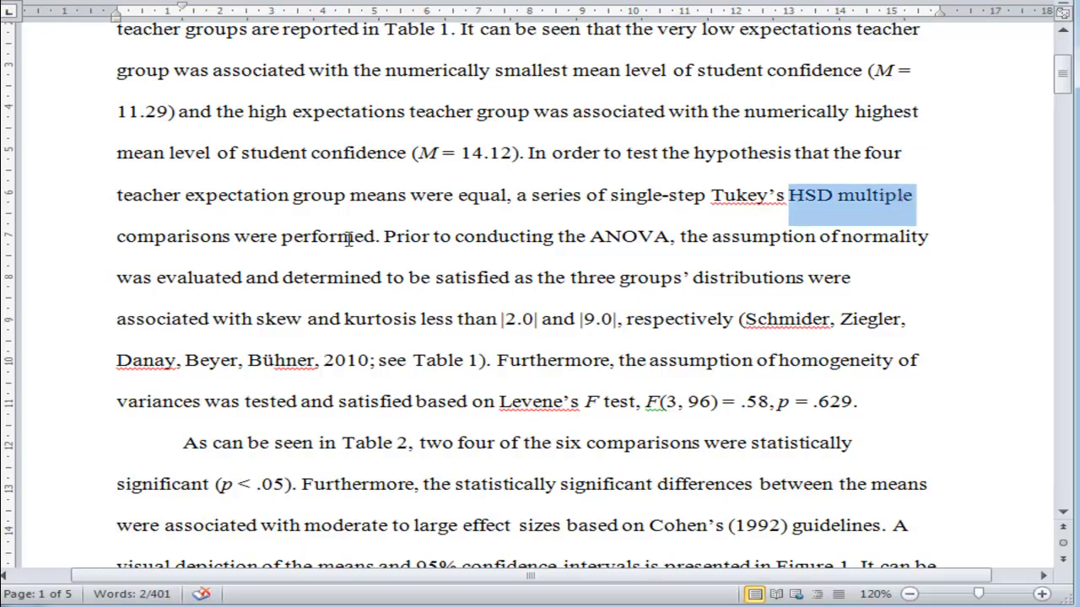
{"action": "left_click", "coordinate": [441, 237]}
{"action": "left_click", "coordinate": [370, 236]}
{"action": "scroll", "coordinate": [369, 235], "scroll_direction": "down", "scroll_amount": 1}
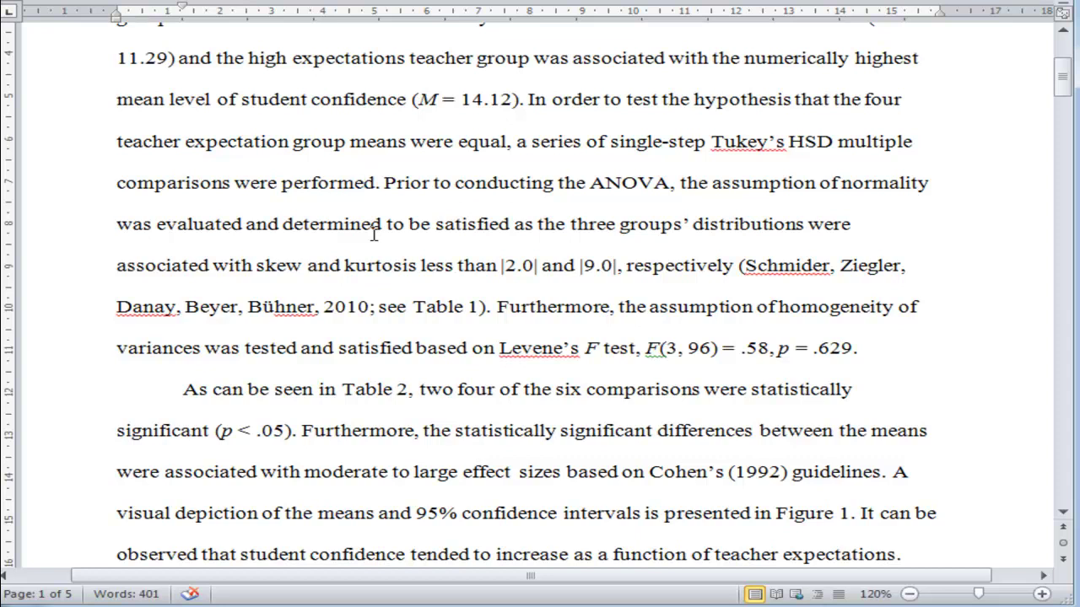
{"action": "scroll", "coordinate": [374, 234], "scroll_direction": "up", "scroll_amount": 2}
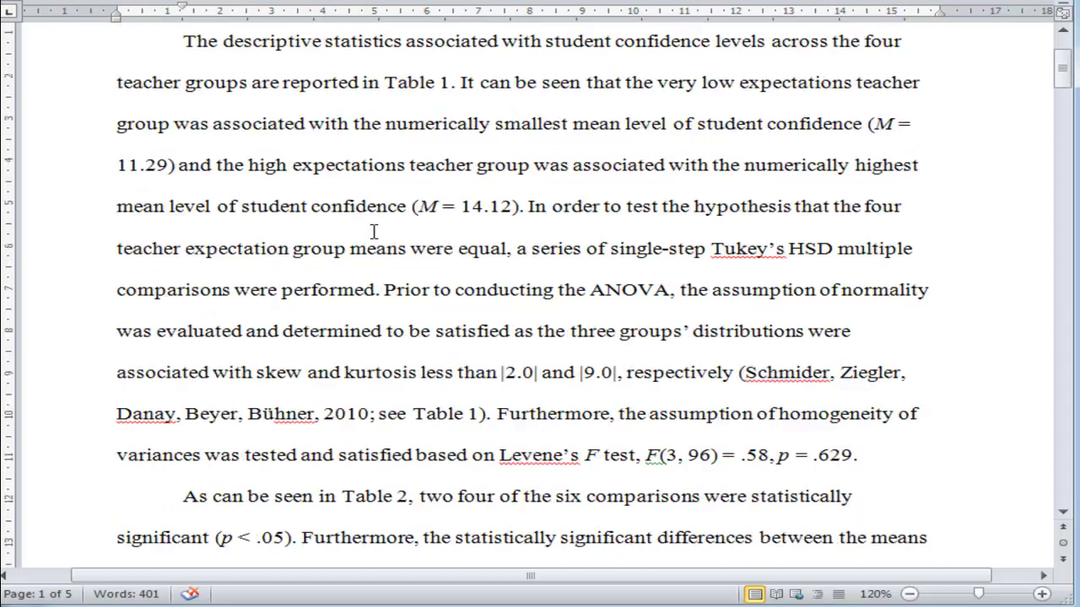
{"action": "scroll", "coordinate": [373, 231], "scroll_direction": "up", "scroll_amount": 1}
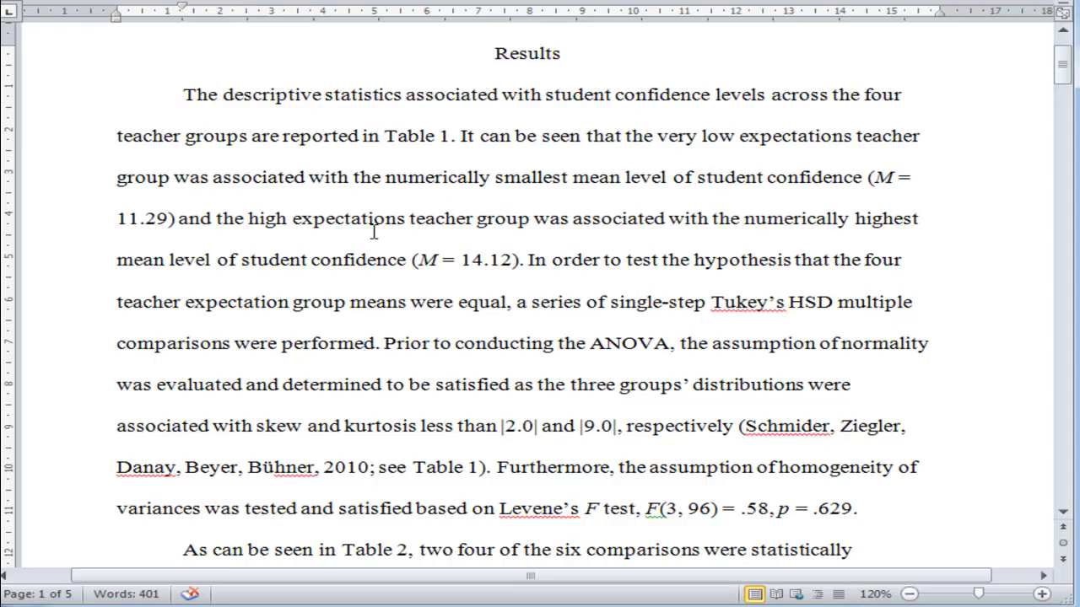
{"action": "scroll", "coordinate": [367, 241], "scroll_direction": "down", "scroll_amount": 2}
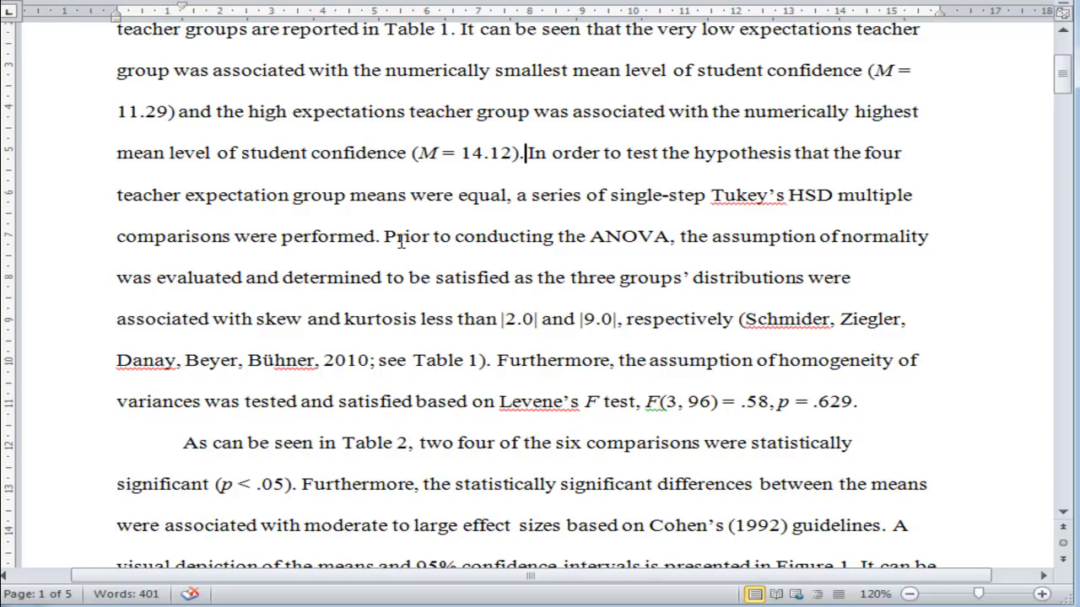
{"action": "left_click_drag", "start_coordinate": [385, 237], "coordinate": [664, 246]}
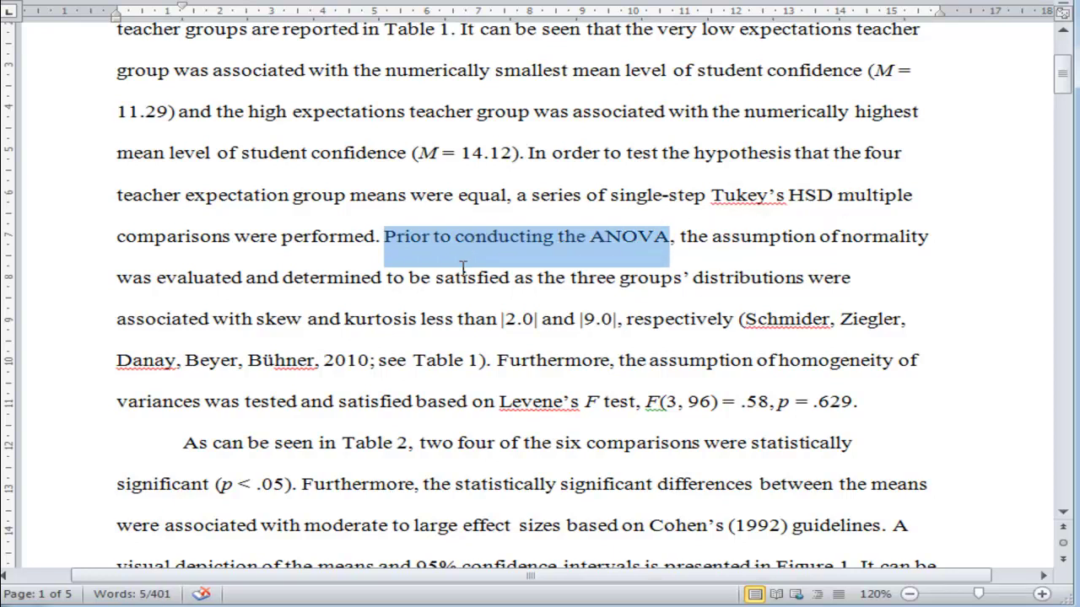
{"action": "scroll", "coordinate": [462, 266], "scroll_direction": "down", "scroll_amount": 1}
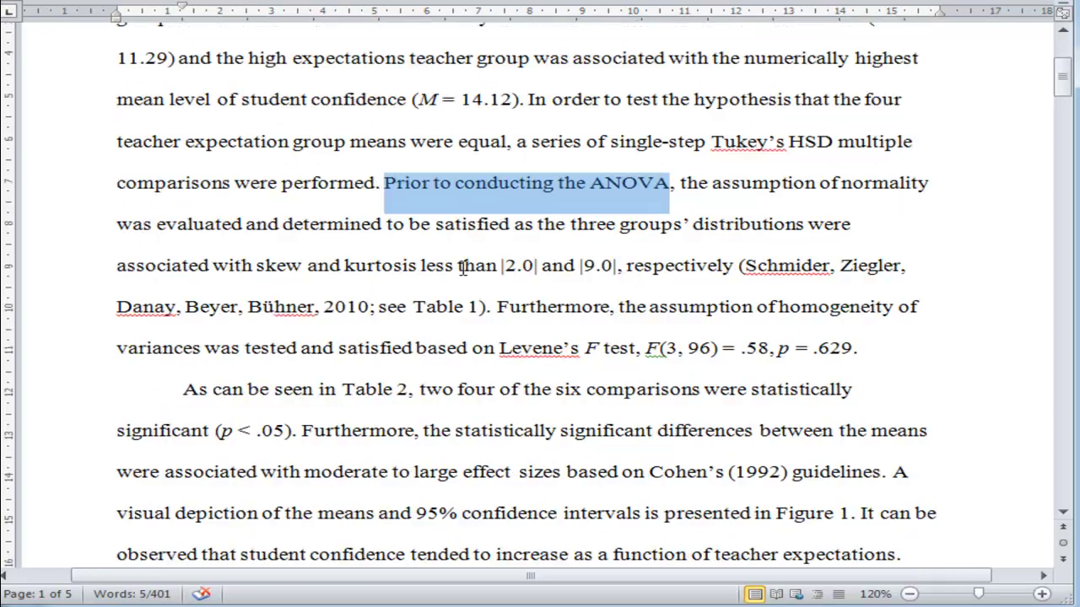
{"action": "left_click", "coordinate": [308, 244]}
{"action": "left_click_drag", "start_coordinate": [309, 249], "coordinate": [499, 269]}
{"action": "left_click_drag", "start_coordinate": [548, 312], "coordinate": [740, 327]}
{"action": "left_click_drag", "start_coordinate": [339, 349], "coordinate": [584, 350]}
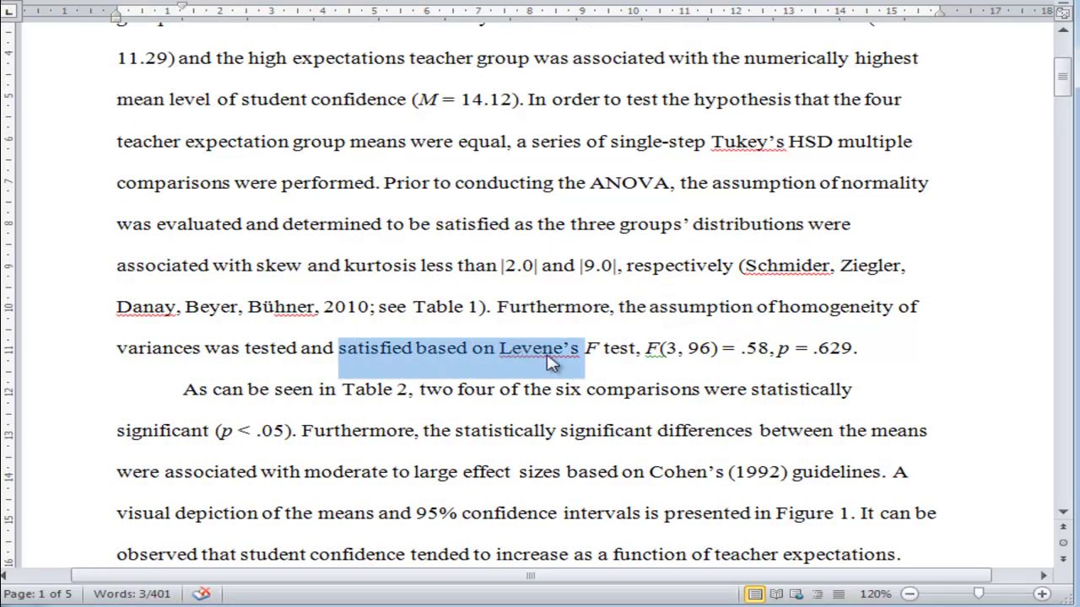
{"action": "scroll", "coordinate": [486, 318], "scroll_direction": "down", "scroll_amount": 1}
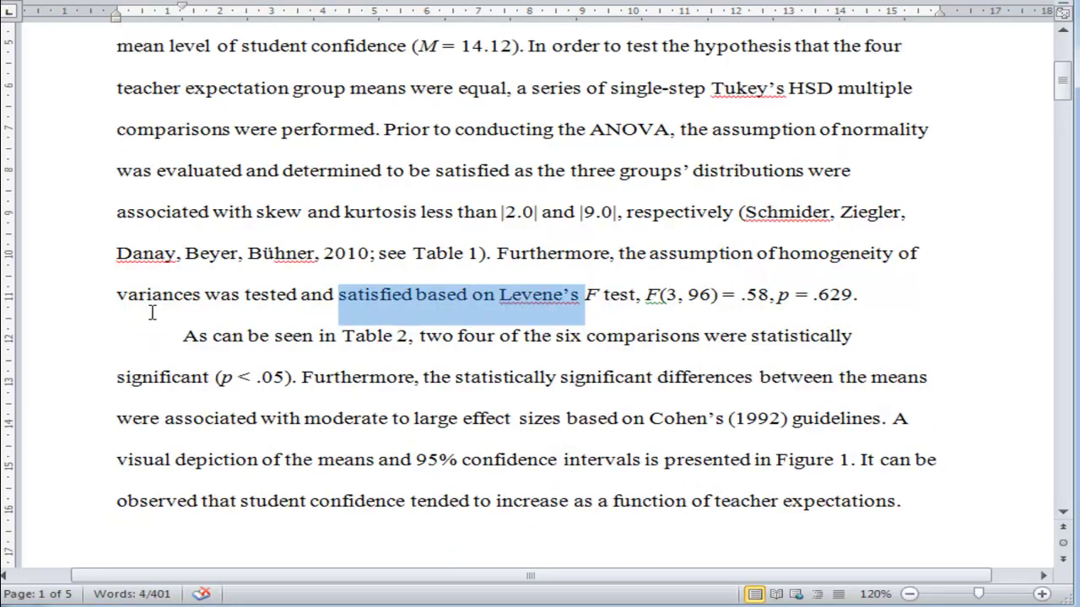
{"action": "scroll", "coordinate": [152, 311], "scroll_direction": "down", "scroll_amount": 1}
{"action": "scroll", "coordinate": [152, 312], "scroll_direction": "down", "scroll_amount": 1}
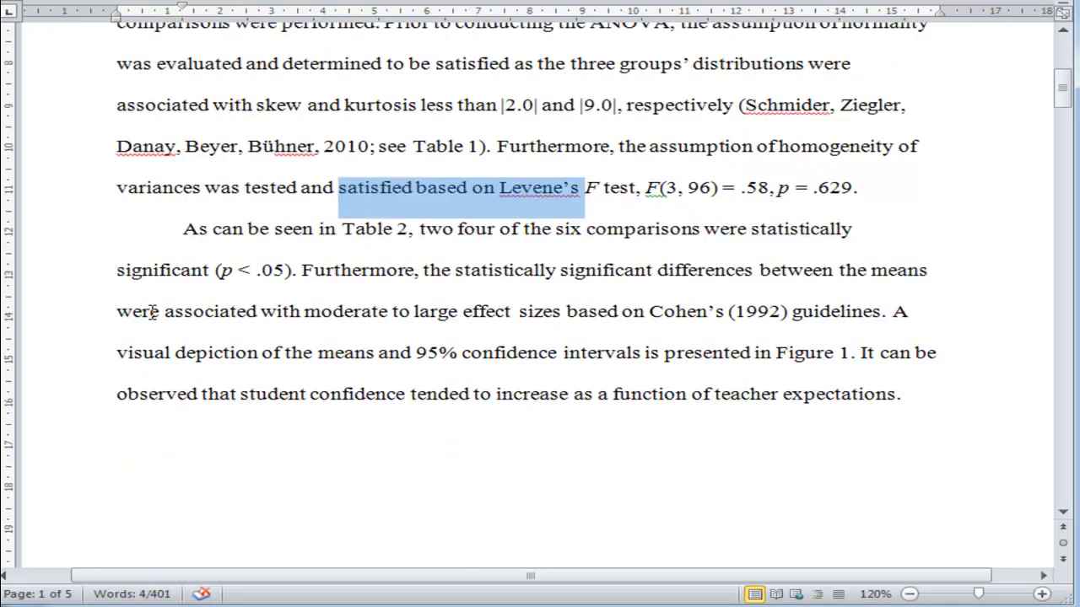
{"action": "left_click", "coordinate": [859, 187]}
{"action": "left_click_drag", "start_coordinate": [859, 187], "coordinate": [646, 187]}
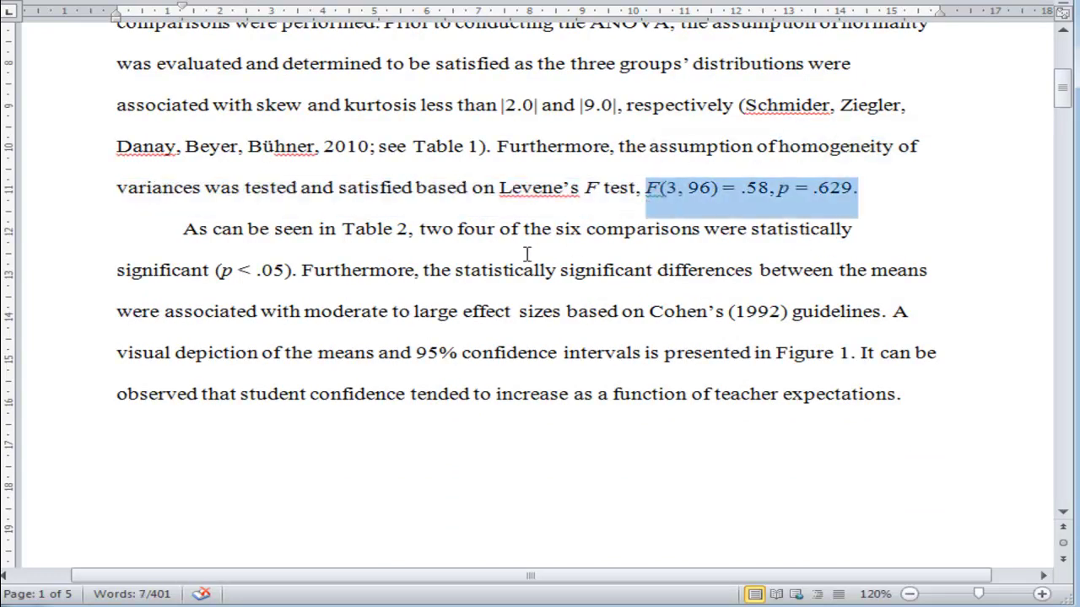
{"action": "left_click", "coordinate": [470, 248]}
{"action": "scroll", "coordinate": [361, 248], "scroll_direction": "down", "scroll_amount": 1}
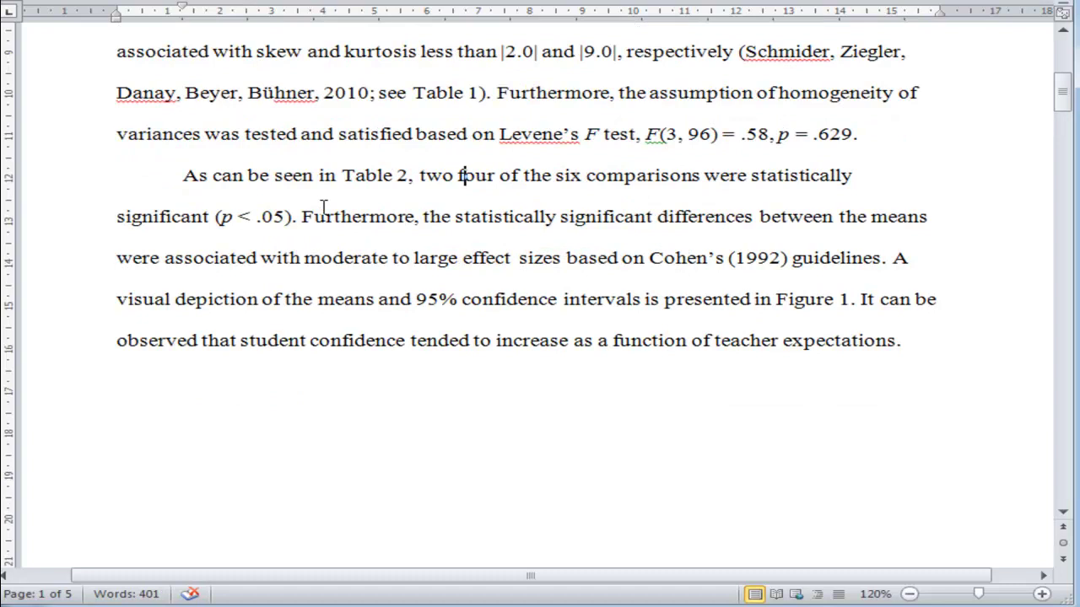
{"action": "scroll", "coordinate": [312, 224], "scroll_direction": "down", "scroll_amount": 2}
{"action": "scroll", "coordinate": [306, 229], "scroll_direction": "up", "scroll_amount": 4}
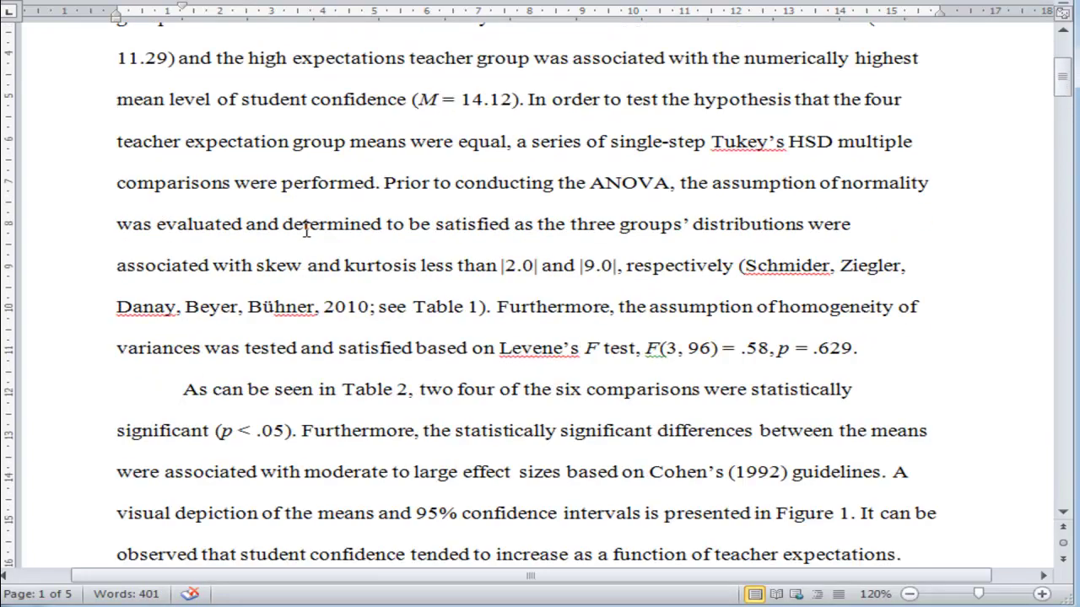
{"action": "scroll", "coordinate": [306, 230], "scroll_direction": "down", "scroll_amount": 2}
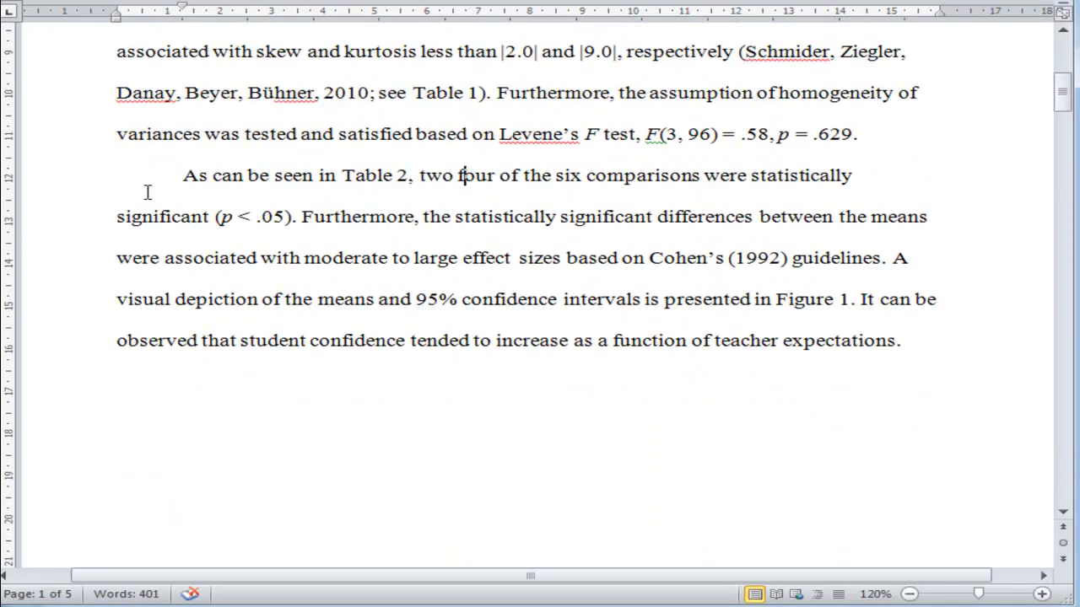
{"action": "scroll", "coordinate": [147, 191], "scroll_direction": "up", "scroll_amount": 2}
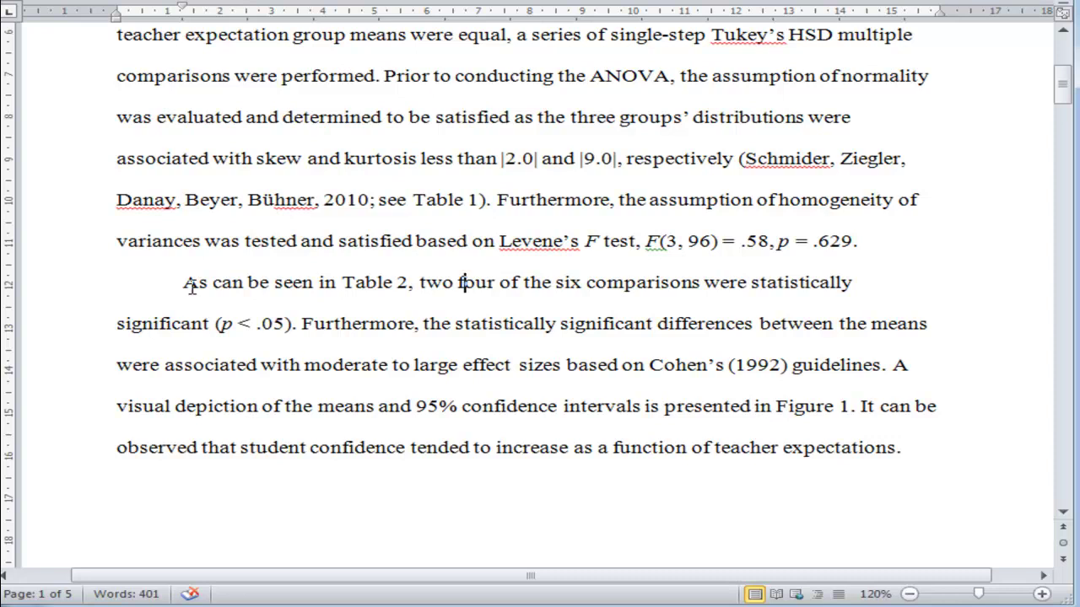
Delete the stray 'two' before 'four' in the Table 2 sentence
{"action": "left_click_drag", "start_coordinate": [185, 287], "coordinate": [555, 291]}
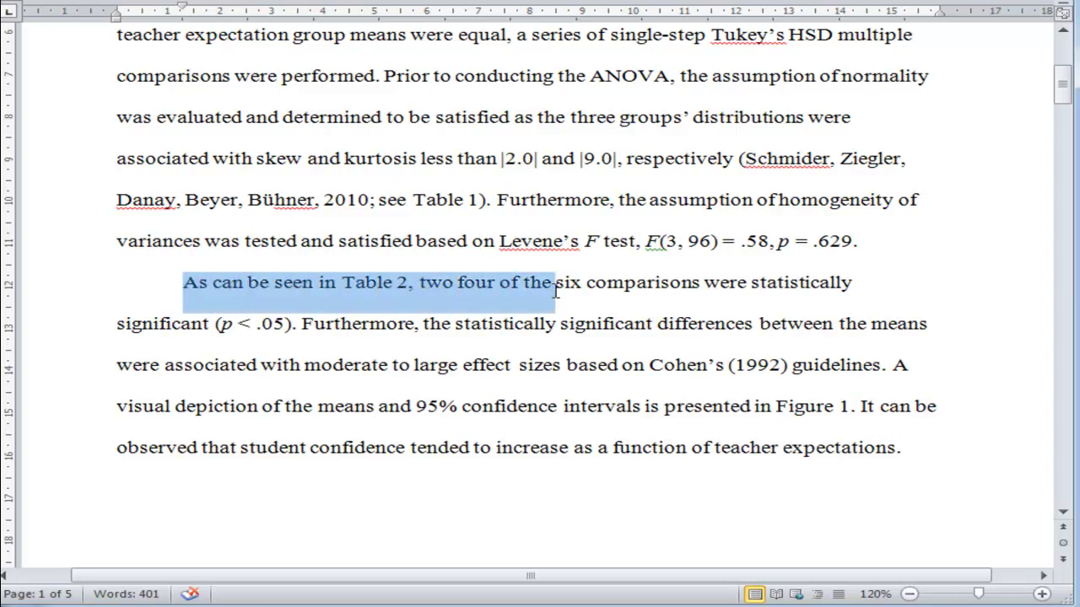
{"action": "left_click", "coordinate": [479, 283]}
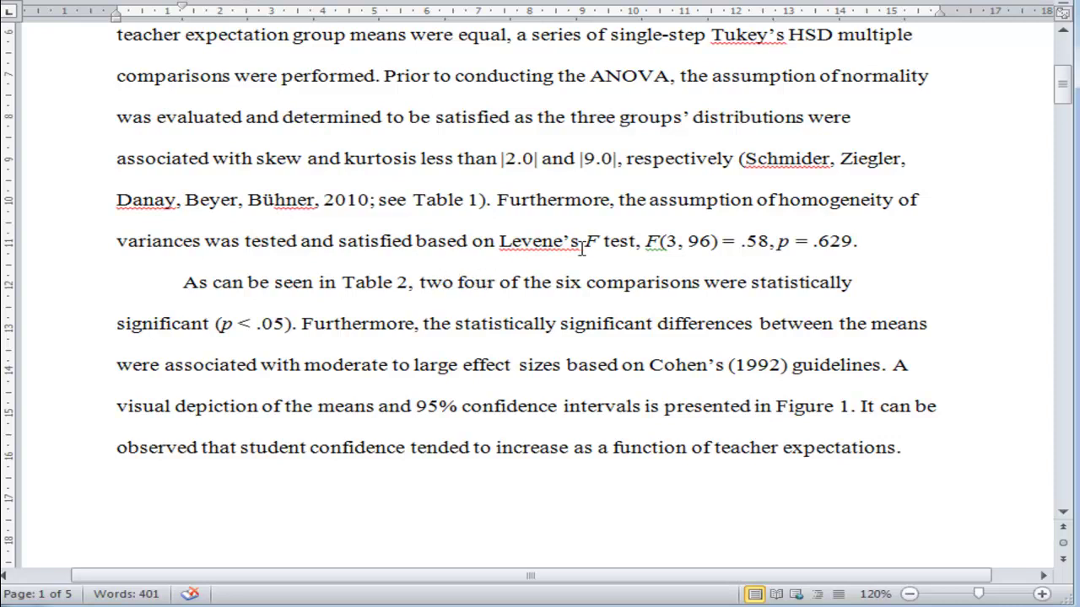
{"action": "key", "text": "BackSpace"}
{"action": "key", "text": "BackSpace"}
{"action": "key", "text": "BackSpace"}
{"action": "key", "text": "BackSpace"}
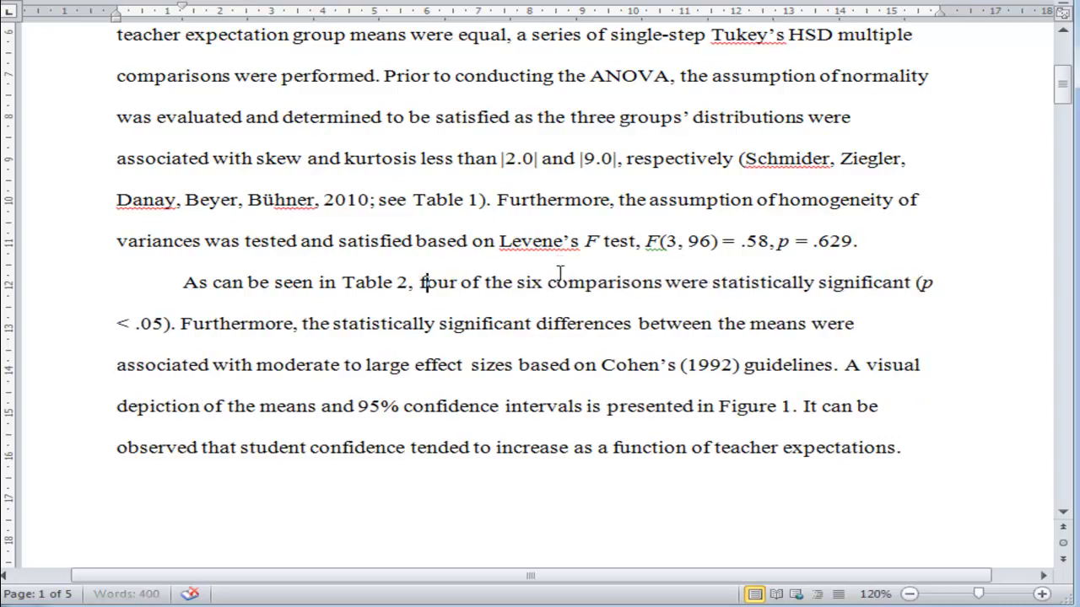
{"action": "key", "text": "Right"}
{"action": "key", "text": "Right"}
{"action": "key", "text": "Right"}
{"action": "key", "text": "Right"}
{"action": "key", "text": "Right"}
{"action": "key", "text": "Right"}
{"action": "key", "text": "Right"}
{"action": "key", "text": "Right"}
{"action": "key", "text": "Right"}
{"action": "key", "text": "Right"}
{"action": "key", "text": "Right"}
{"action": "key", "text": "Right"}
{"action": "key", "text": "Right"}
{"action": "key", "text": "Right"}
{"action": "key", "text": "Right"}
{"action": "key", "text": "Right"}
{"action": "key", "text": "Right"}
{"action": "key", "text": "Right"}
{"action": "key", "text": "Right"}
{"action": "key", "text": "Right"}
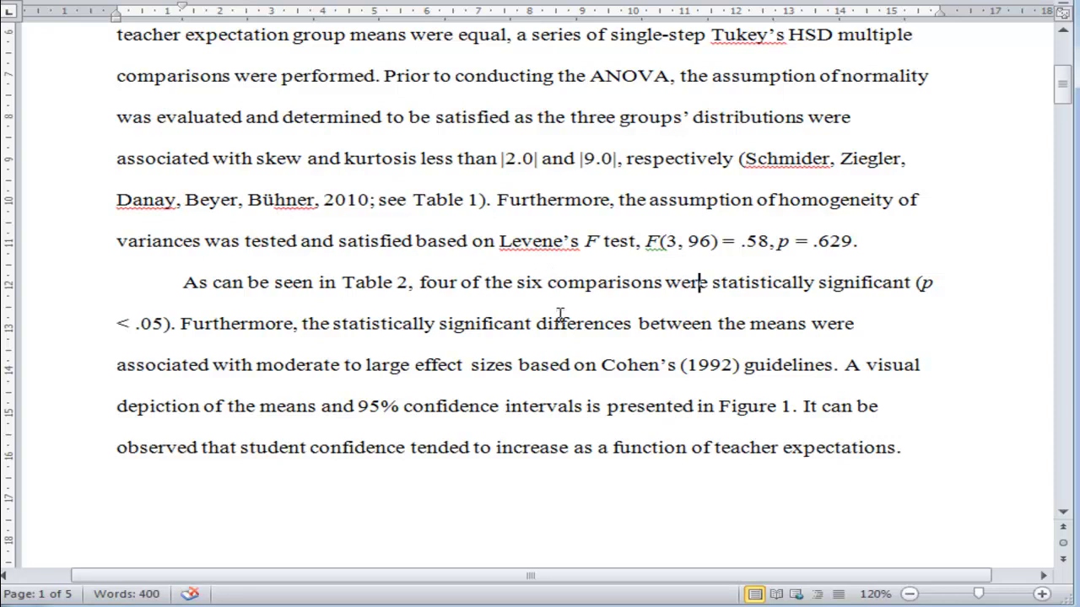
{"action": "key", "text": "Right"}
{"action": "key", "text": "Right"}
{"action": "key", "text": "Right"}
{"action": "key", "text": "Right"}
{"action": "key", "text": "Right"}
{"action": "key", "text": "Right"}
{"action": "key", "text": "Right"}
{"action": "key", "text": "Right"}
{"action": "key", "text": "Right"}
{"action": "key", "text": "Right"}
{"action": "key", "text": "Right"}
{"action": "key", "text": "Right"}
{"action": "key", "text": "Right"}
{"action": "key", "text": "Right"}
{"action": "key", "text": "Right"}
{"action": "key", "text": "Right"}
{"action": "key", "text": "Right"}
{"action": "key", "text": "Right"}
{"action": "key", "text": "Right"}
{"action": "key", "text": "Right"}
Scroll down to Table 2 and review its six Tukey comparison pairs, ending in the first-row LE cell
{"action": "scroll", "coordinate": [626, 290], "scroll_direction": "down", "scroll_amount": 10}
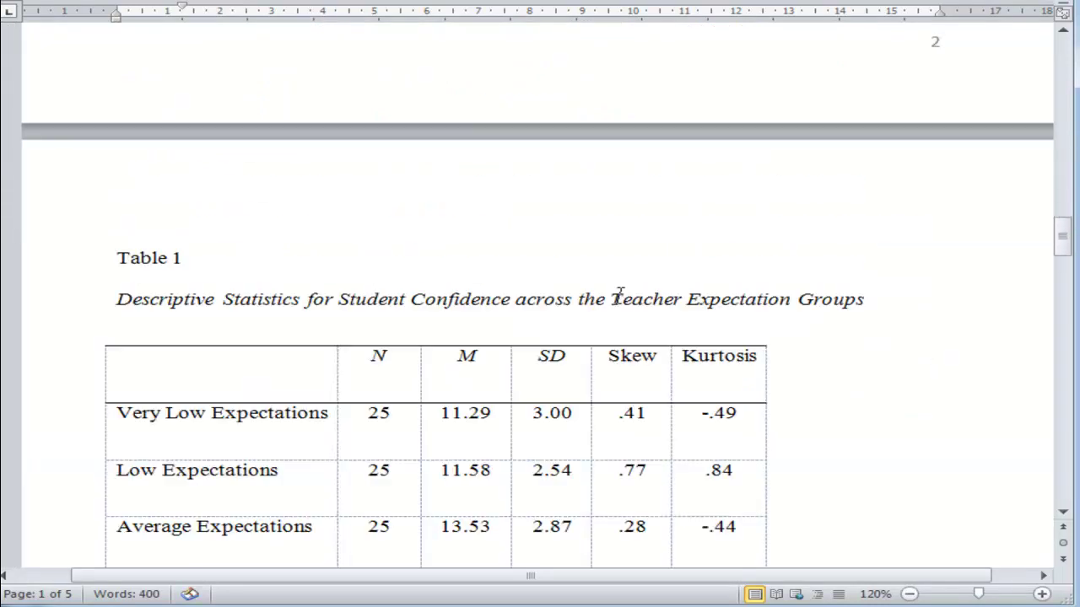
{"action": "scroll", "coordinate": [622, 294], "scroll_direction": "up", "scroll_amount": 3}
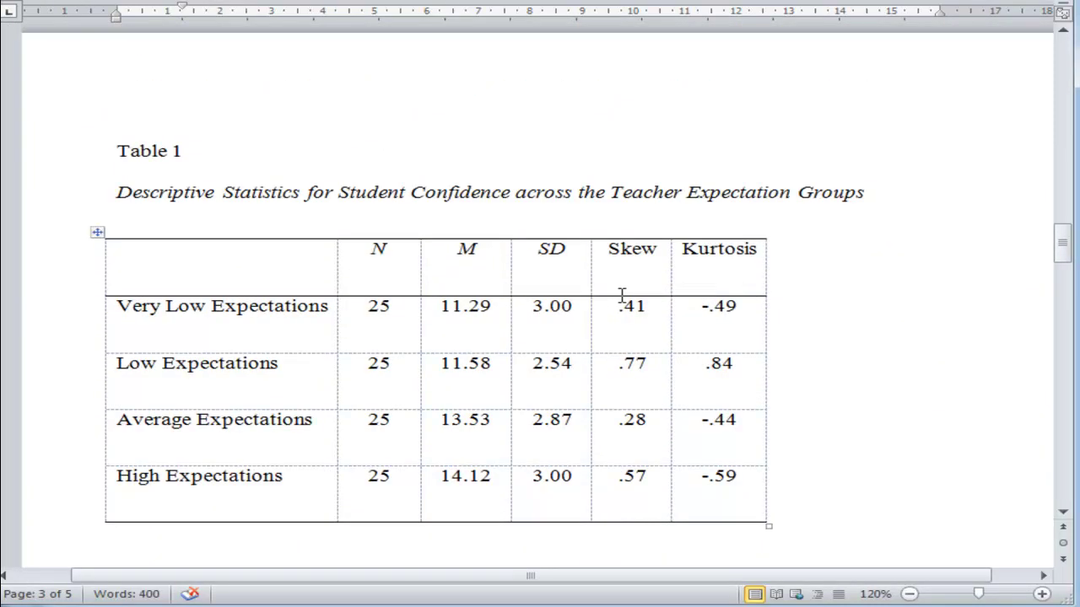
{"action": "scroll", "coordinate": [622, 294], "scroll_direction": "down", "scroll_amount": 20}
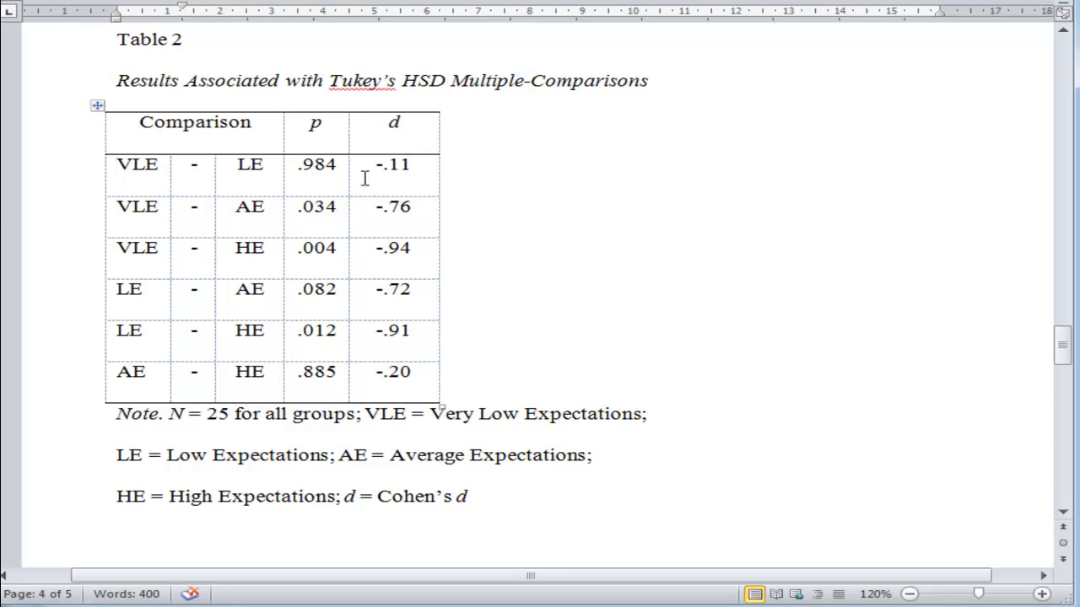
{"action": "double_click", "coordinate": [163, 121]}
{"action": "left_click", "coordinate": [168, 168]}
{"action": "left_click_drag", "start_coordinate": [160, 176], "coordinate": [262, 385]}
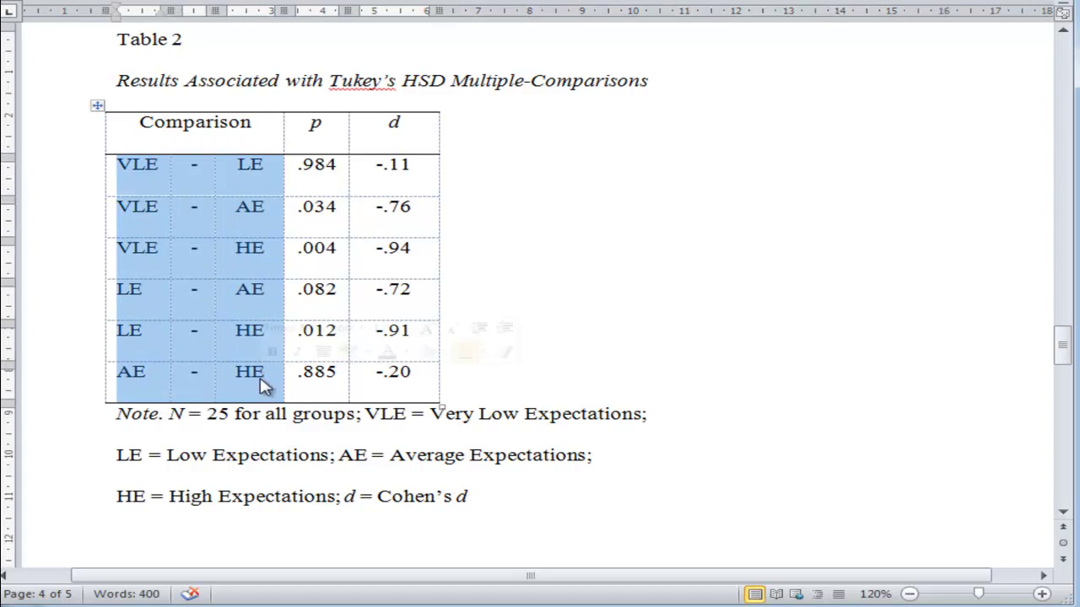
{"action": "left_click", "coordinate": [169, 171]}
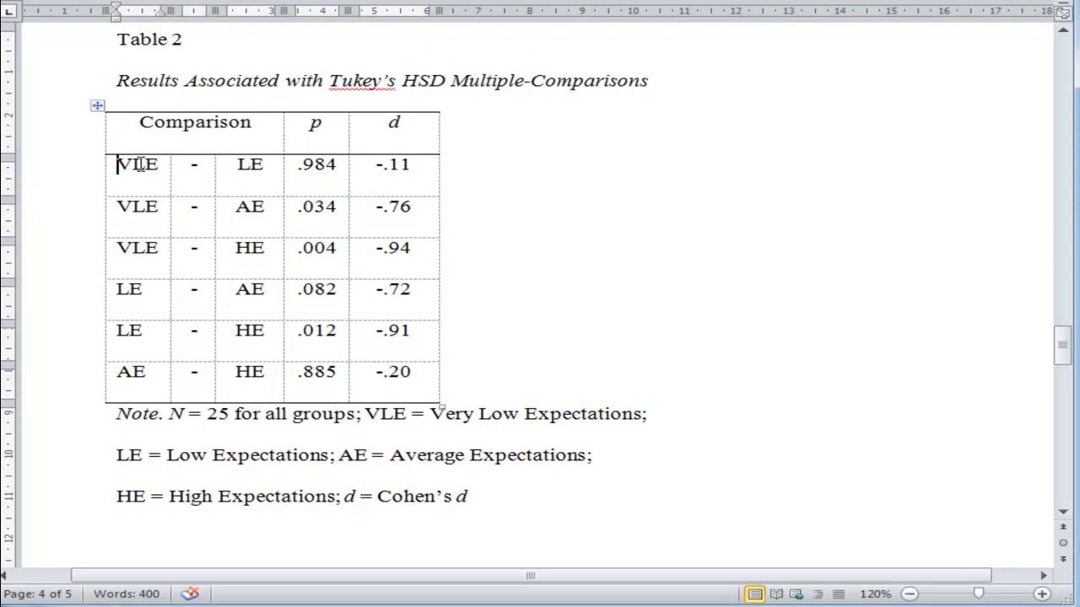
{"action": "left_click", "coordinate": [256, 165]}
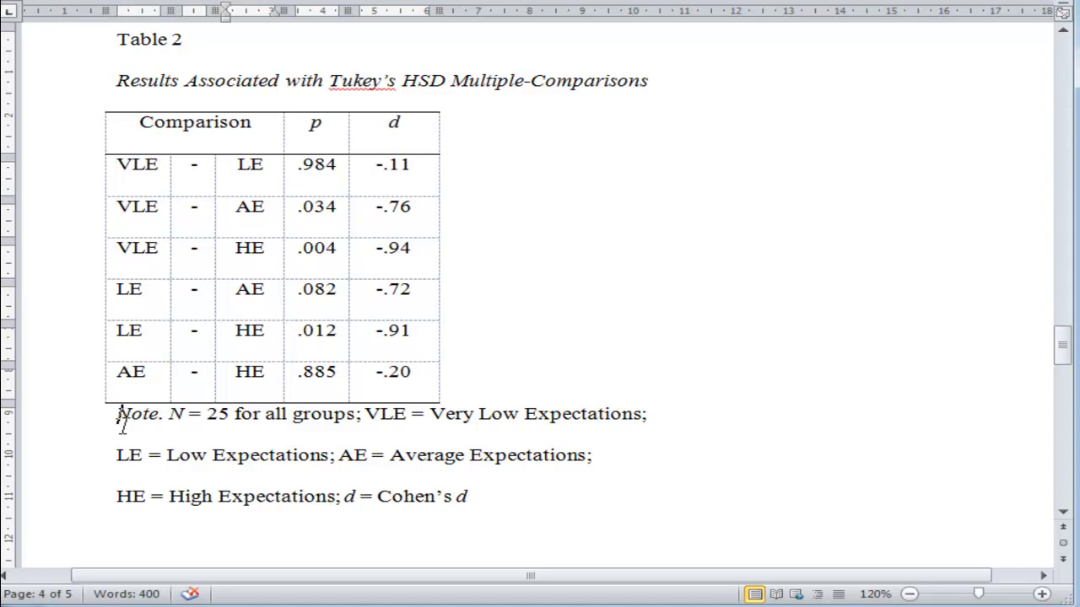
{"action": "left_click_drag", "start_coordinate": [121, 418], "coordinate": [166, 419]}
{"action": "left_click", "coordinate": [168, 419]}
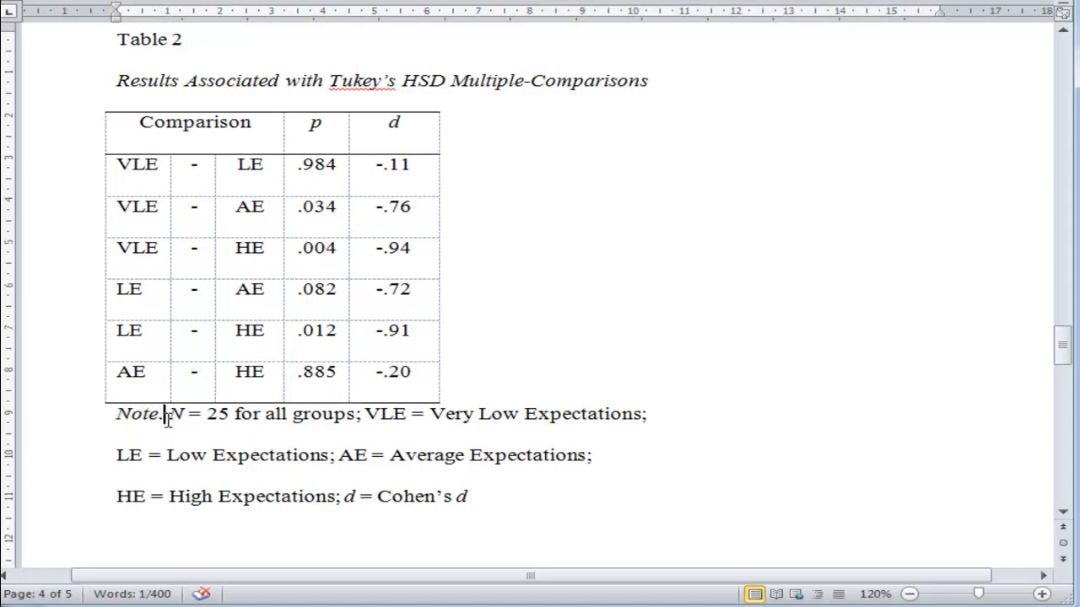
{"action": "key", "text": "shift+Right"}
{"action": "key", "text": "shift+Right"}
{"action": "key", "text": "shift+Right"}
{"action": "key", "text": "shift+Right"}
{"action": "key", "text": "shift+Right"}
{"action": "key", "text": "shift+Right"}
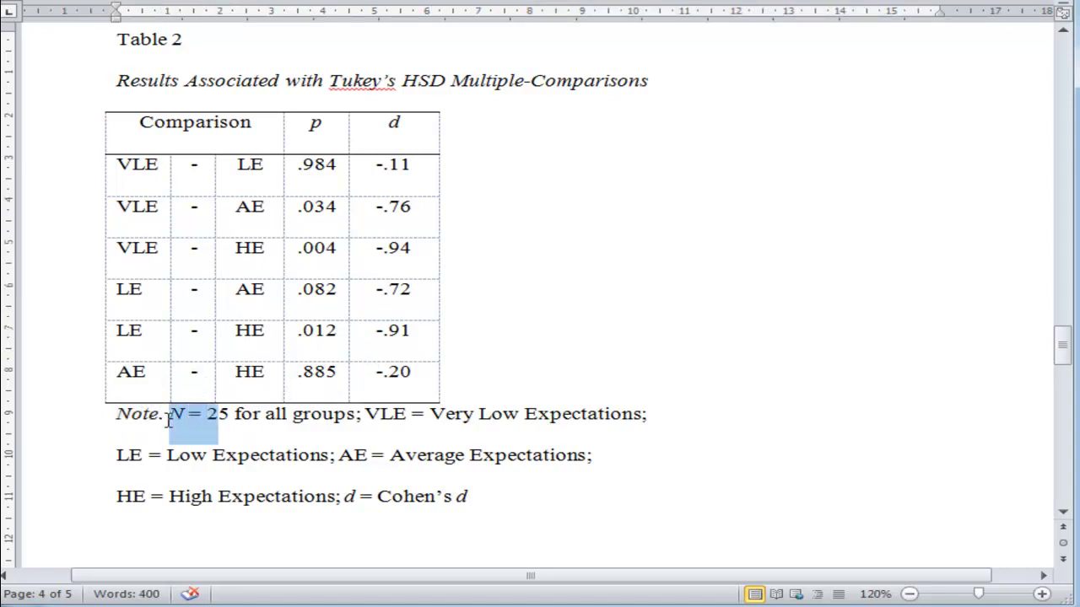
{"action": "key", "text": "Right"}
{"action": "key", "text": "Right"}
{"action": "key", "text": "Right"}
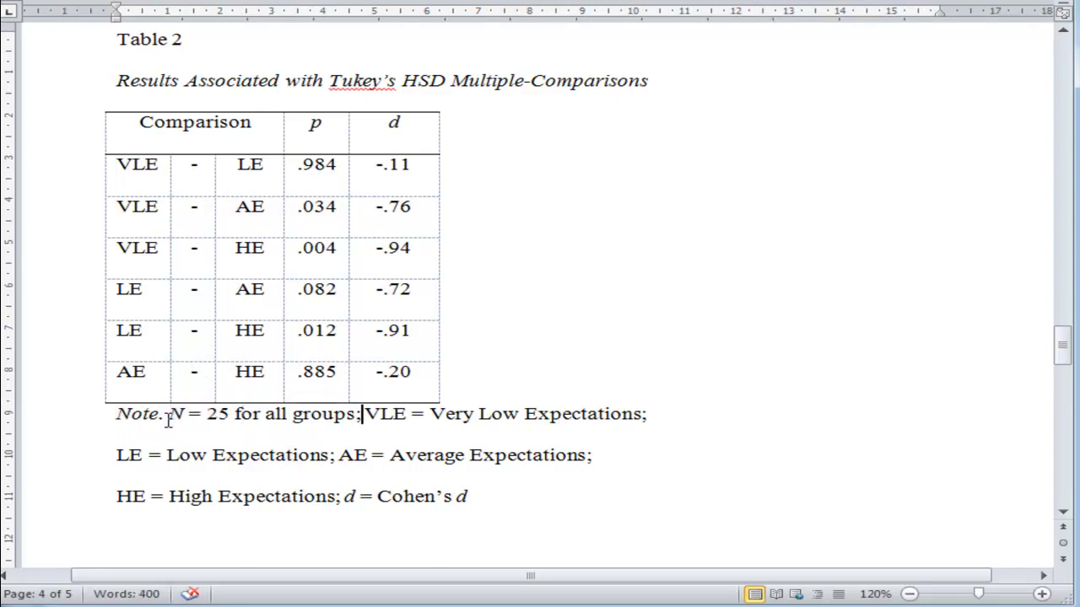
{"action": "key", "text": "shift+Right"}
{"action": "key", "text": "shift+Right"}
{"action": "key", "text": "shift+Right"}
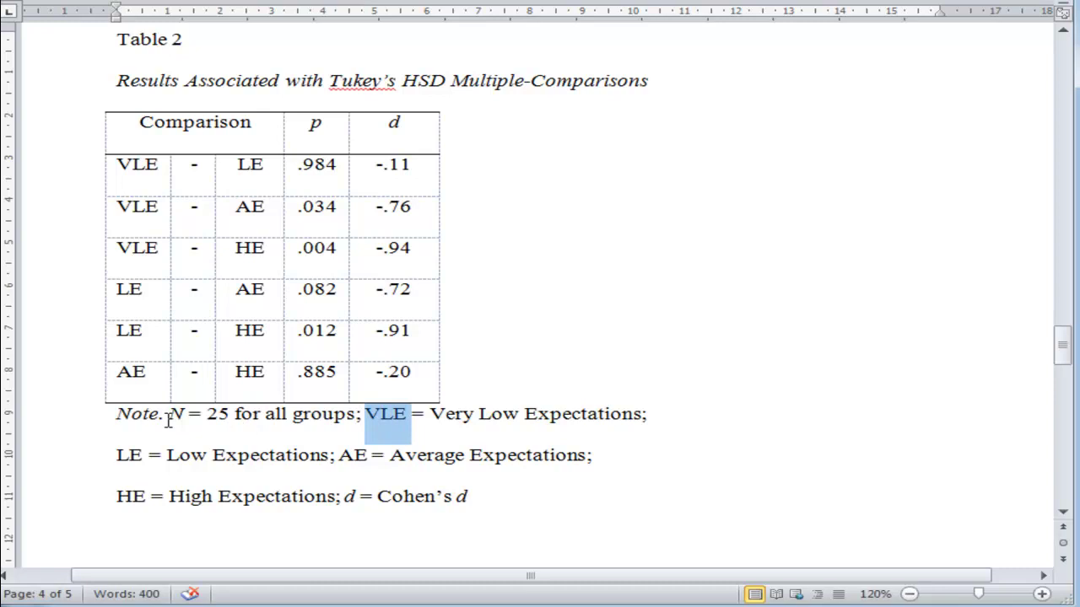
{"action": "key", "text": "Right"}
{"action": "key", "text": "Right"}
{"action": "key", "text": "Right"}
{"action": "key", "text": "Right"}
{"action": "key", "text": "shift+Right"}
{"action": "key", "text": "shift+Right"}
{"action": "key", "text": "shift+Right"}
{"action": "key", "text": "shift+Right"}
{"action": "key", "text": "shift+Right"}
{"action": "key", "text": "shift+Right"}
{"action": "key", "text": "shift+Right"}
{"action": "key", "text": "shift+Right"}
{"action": "key", "text": "shift+Right"}
{"action": "key", "text": "shift+Right"}
{"action": "key", "text": "shift+Right"}
{"action": "key", "text": "shift+Right"}
{"action": "key", "text": "shift+Right"}
{"action": "key", "text": "shift+Right"}
{"action": "key", "text": "shift+Right"}
{"action": "key", "text": "shift+Right"}
{"action": "key", "text": "shift+Right"}
{"action": "key", "text": "shift+Right"}
{"action": "key", "text": "shift+Right"}
{"action": "key", "text": "shift+Right"}
{"action": "key", "text": "shift+Right"}
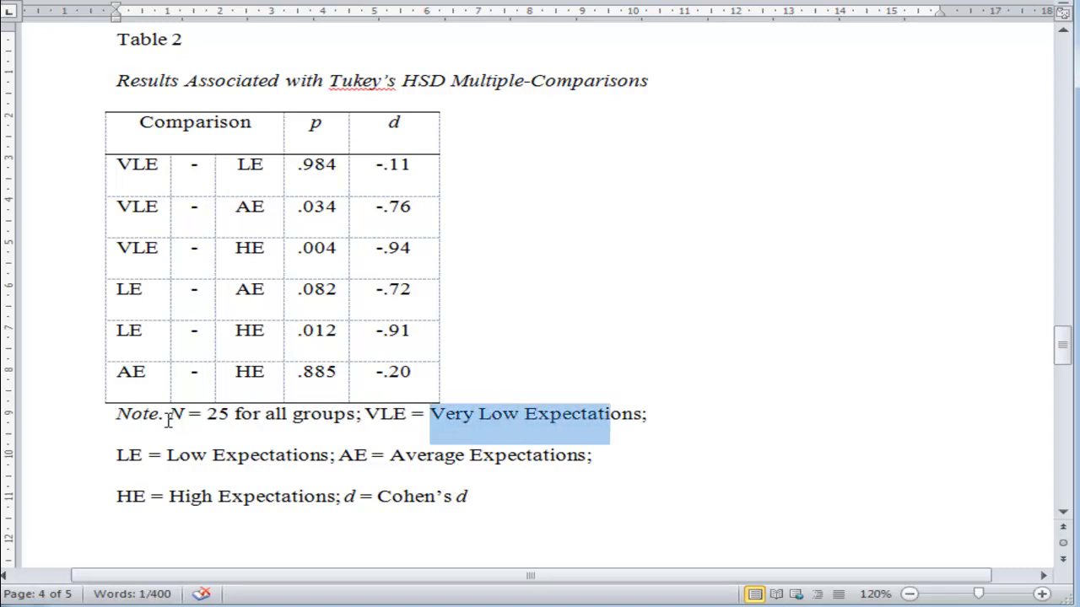
{"action": "key", "text": "Right"}
{"action": "key", "text": "Right"}
{"action": "key", "text": "Right"}
{"action": "key", "text": "Right"}
{"action": "key", "text": "Right"}
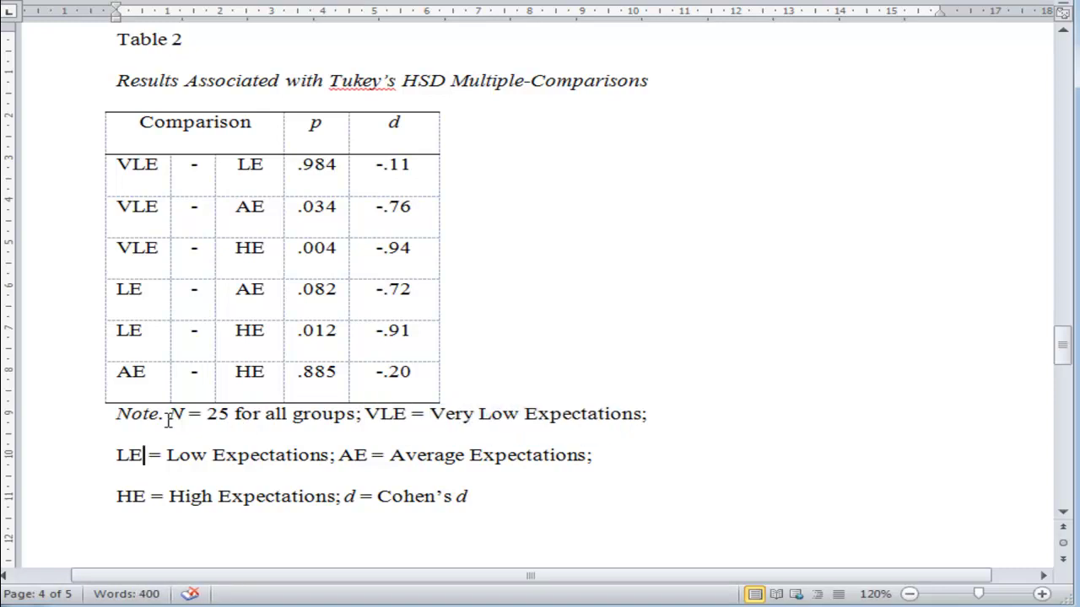
{"action": "key", "text": "Right"}
{"action": "key", "text": "Right"}
{"action": "key", "text": "Right"}
{"action": "key", "text": "Right"}
{"action": "key", "text": "Right"}
{"action": "key", "text": "Right"}
{"action": "key", "text": "Right"}
{"action": "key", "text": "Right"}
{"action": "key", "text": "Right"}
{"action": "key", "text": "Right"}
{"action": "key", "text": "Right"}
{"action": "key", "text": "Right"}
{"action": "key", "text": "Right"}
{"action": "key", "text": "Right"}
{"action": "key", "text": "Right"}
{"action": "key", "text": "Right"}
{"action": "key", "text": "Right"}
{"action": "key", "text": "Right"}
{"action": "key", "text": "Right"}
{"action": "key", "text": "Right"}
{"action": "key", "text": "Right"}
{"action": "key", "text": "Right"}
{"action": "key", "text": "Right"}
{"action": "key", "text": "Right"}
{"action": "key", "text": "Right"}
{"action": "key", "text": "Right"}
{"action": "key", "text": "Right"}
{"action": "key", "text": "Right"}
{"action": "key", "text": "Right"}
{"action": "key", "text": "Right"}
{"action": "key", "text": "Right"}
{"action": "key", "text": "Right"}
{"action": "key", "text": "Right"}
{"action": "key", "text": "Right"}
{"action": "key", "text": "Right"}
{"action": "key", "text": "Right"}
{"action": "left_click", "coordinate": [300, 138]}
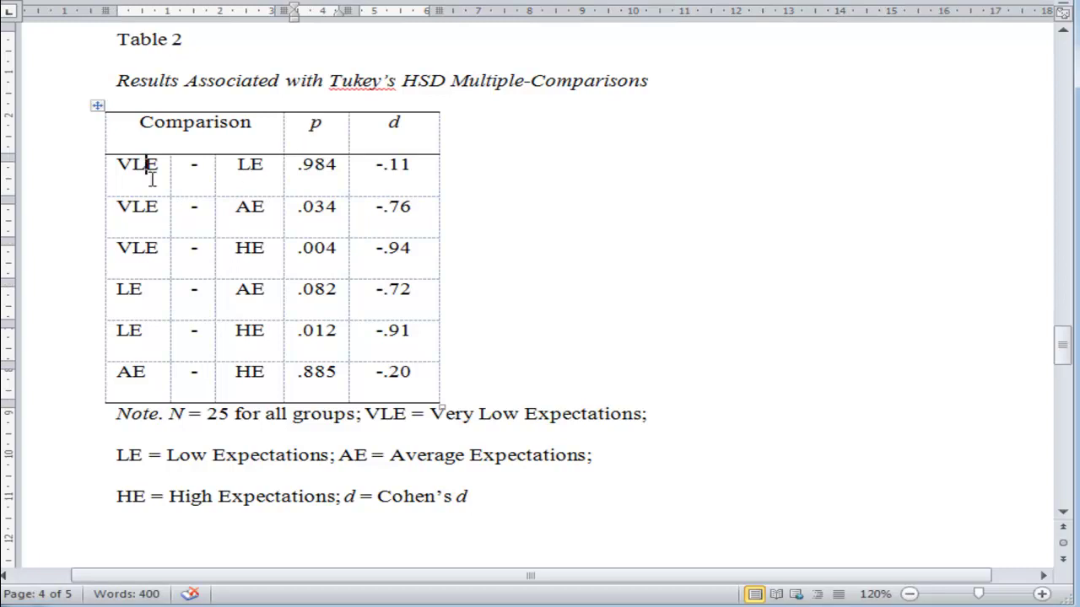
{"action": "left_click_drag", "start_coordinate": [150, 174], "coordinate": [253, 384]}
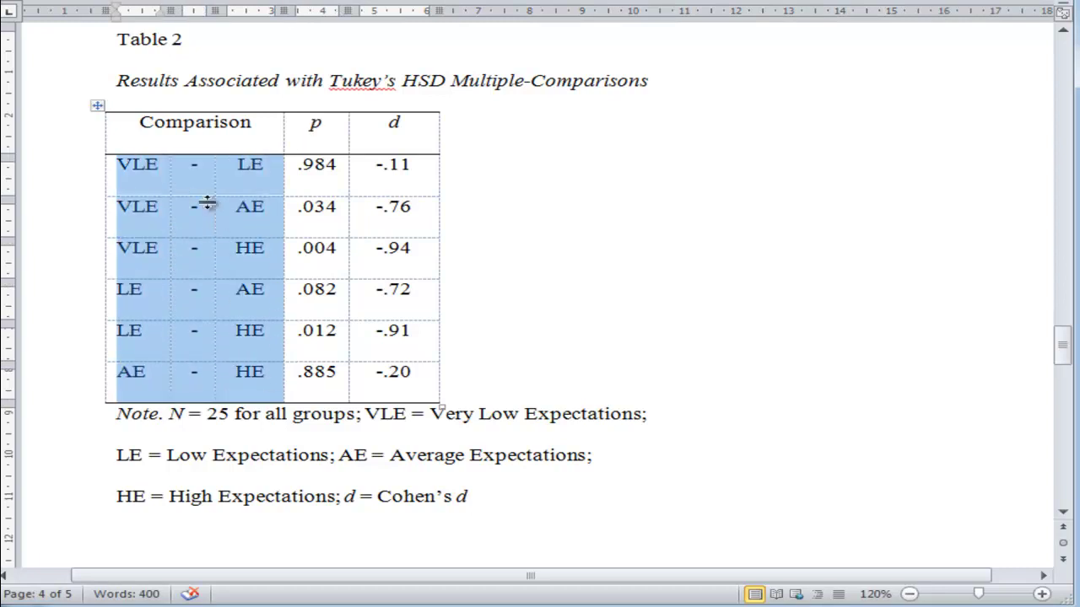
{"action": "left_click", "coordinate": [142, 177]}
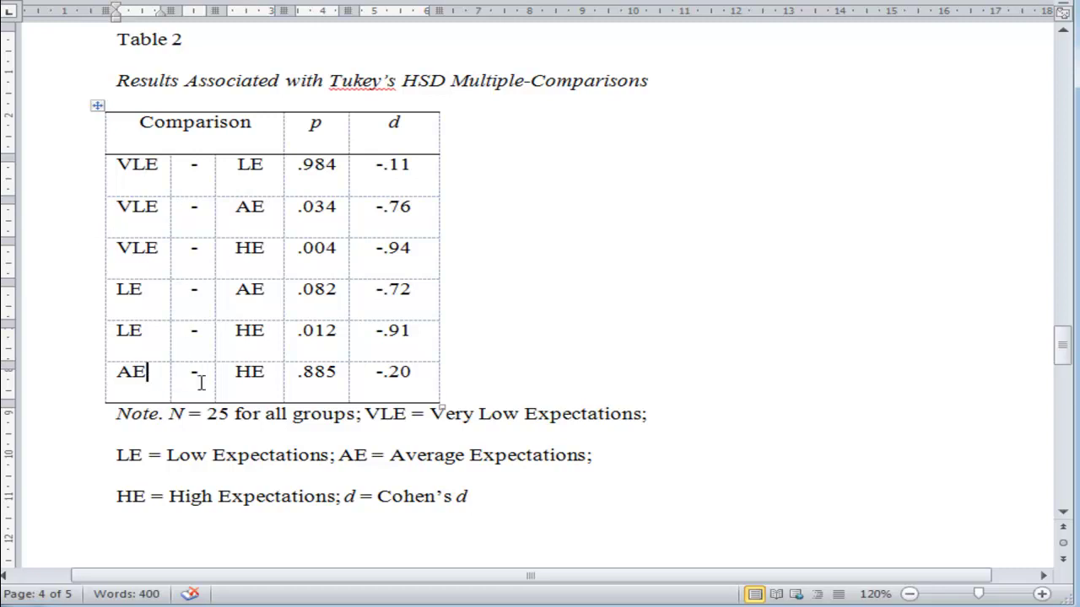
{"action": "left_click", "coordinate": [279, 375]}
{"action": "left_click_drag", "start_coordinate": [313, 171], "coordinate": [321, 378]}
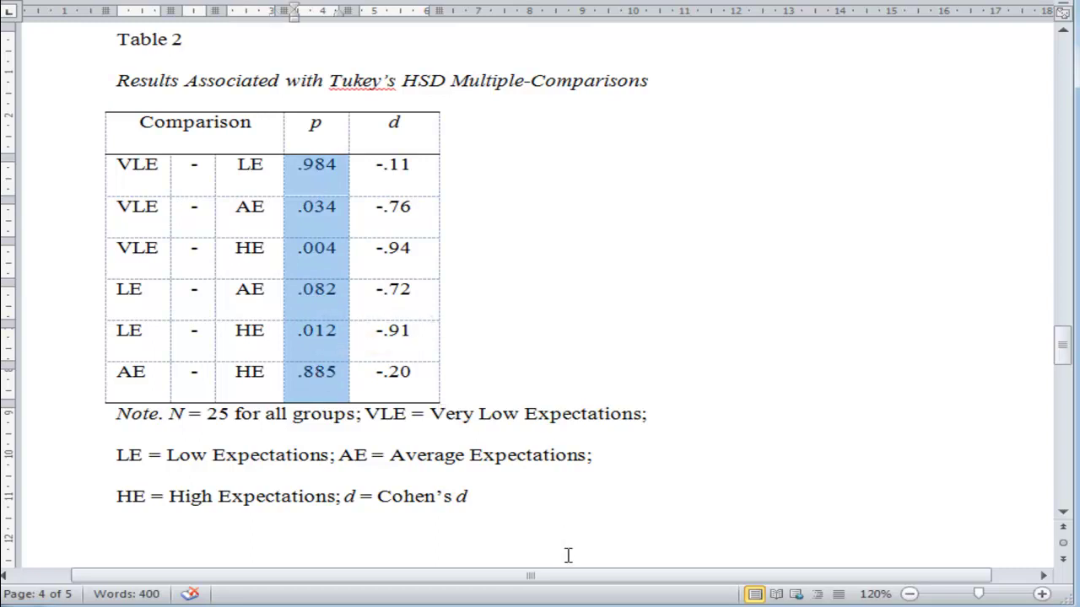
{"action": "left_click", "coordinate": [537, 527]}
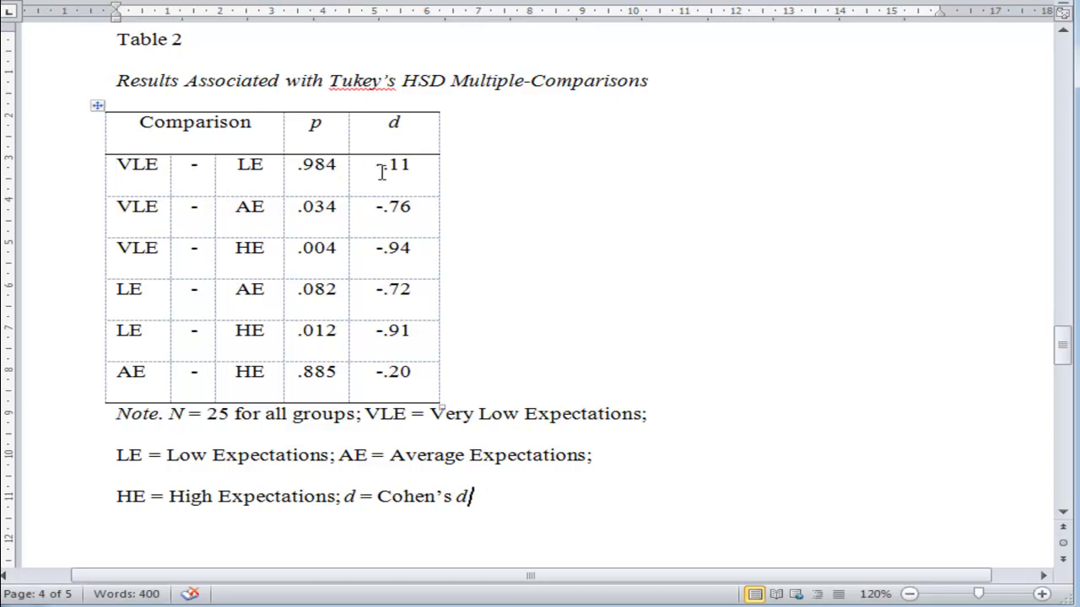
{"action": "left_click_drag", "start_coordinate": [340, 168], "coordinate": [325, 333]}
{"action": "left_click", "coordinate": [304, 207]}
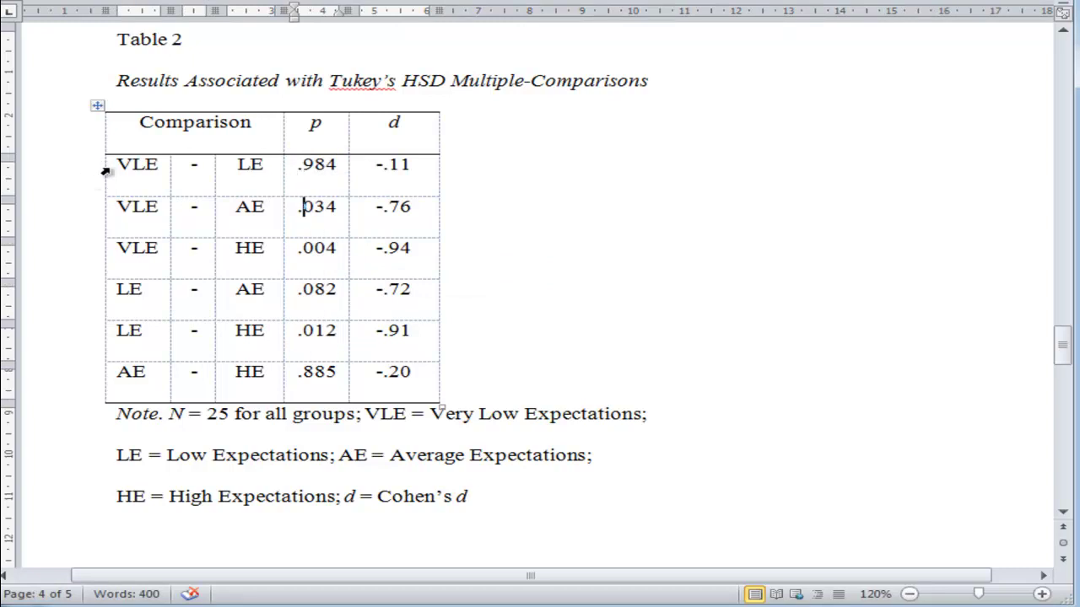